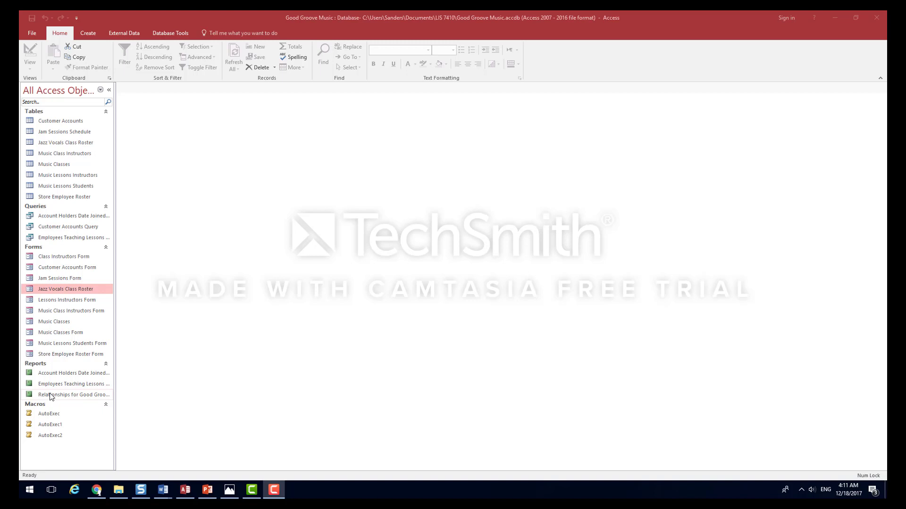
- Create a blank form in Design view and place a command button in the Detail section, just past 2 on the horizontal ruler
click(88, 33)
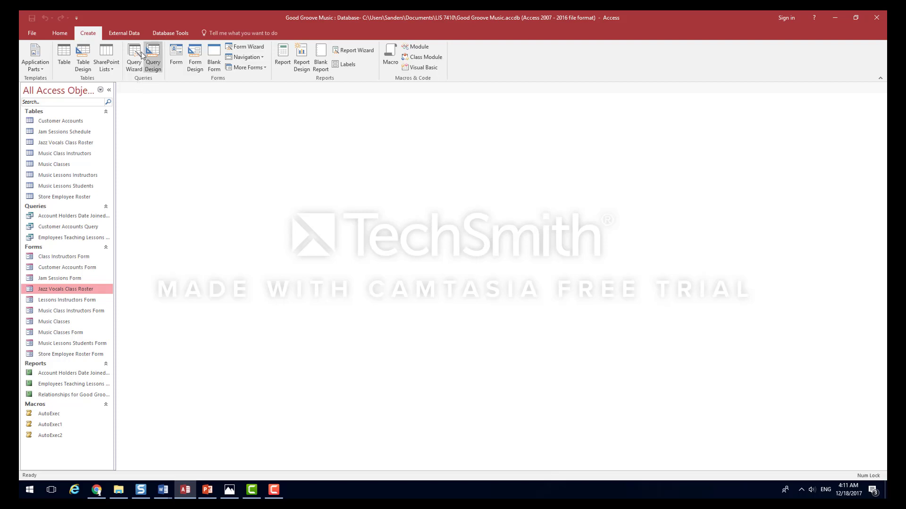
click(193, 64)
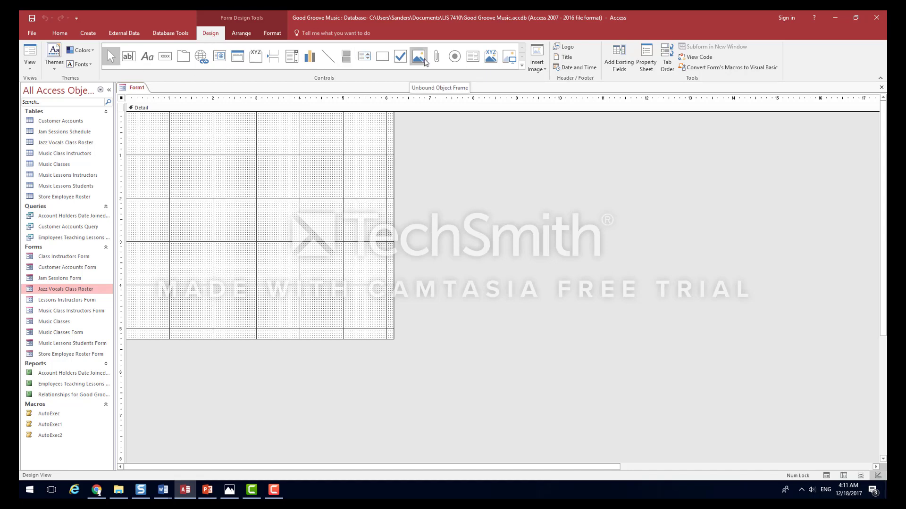
click(169, 60)
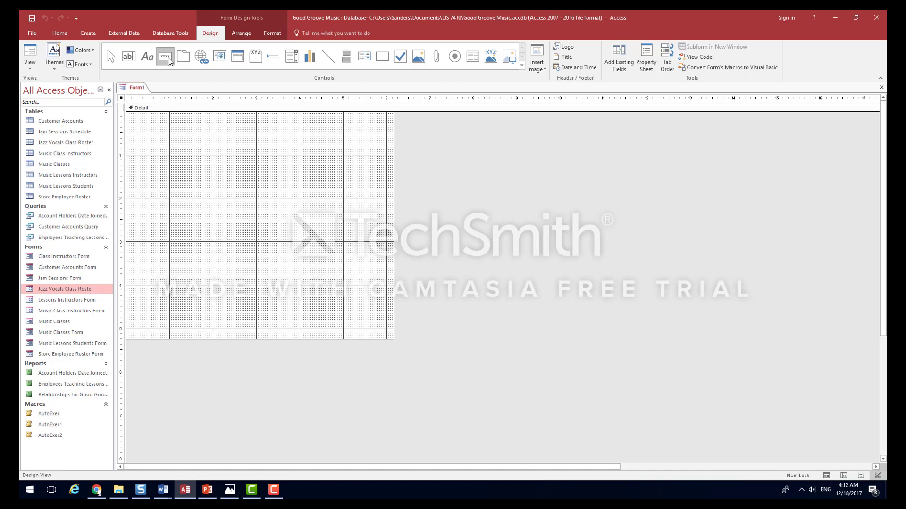
click(169, 60)
click(216, 144)
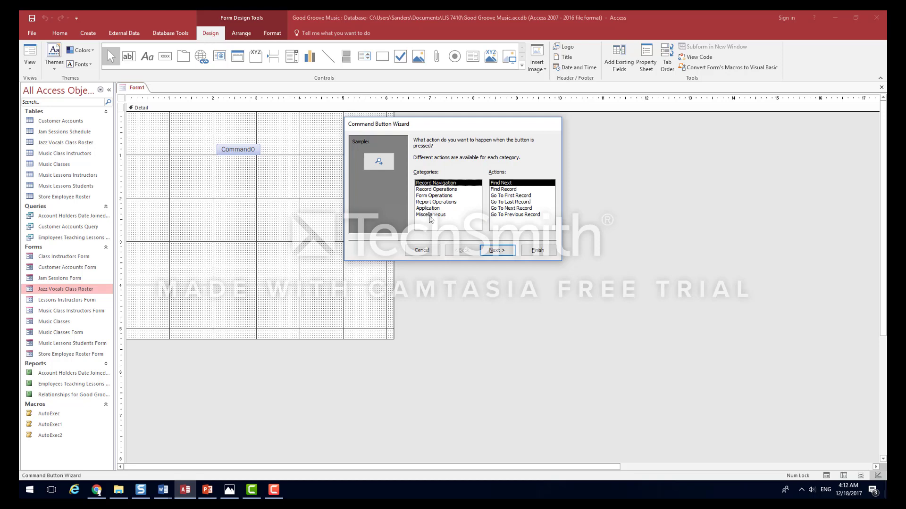
- Set the command button's action to Run Macro from the Miscellaneous category, using the AutoExec macro
click(430, 215)
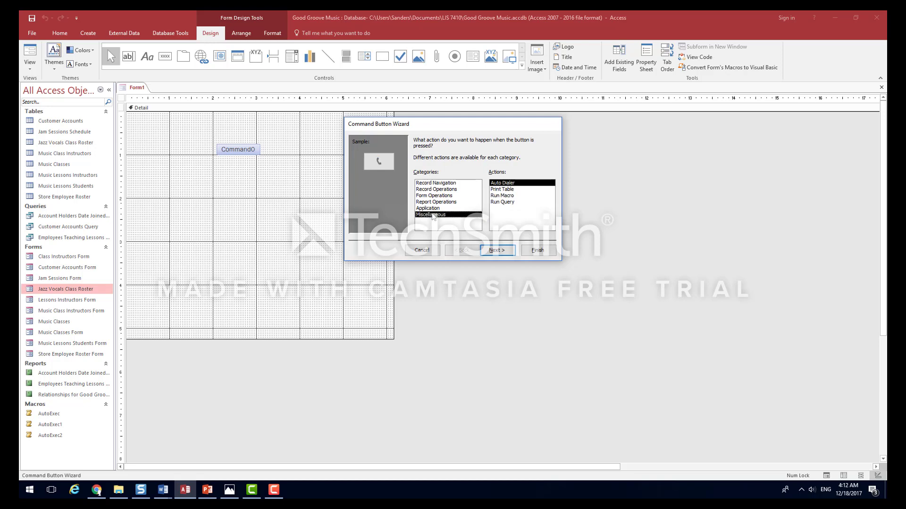
click(506, 198)
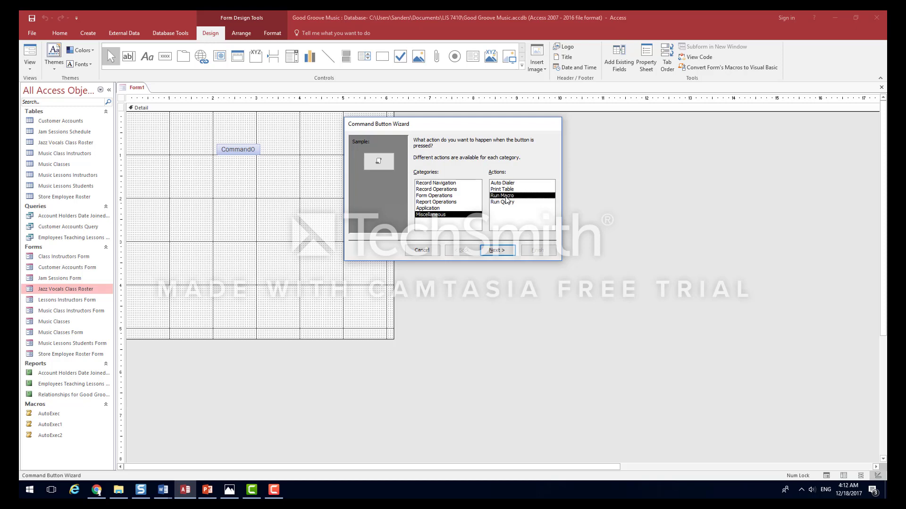
click(489, 250)
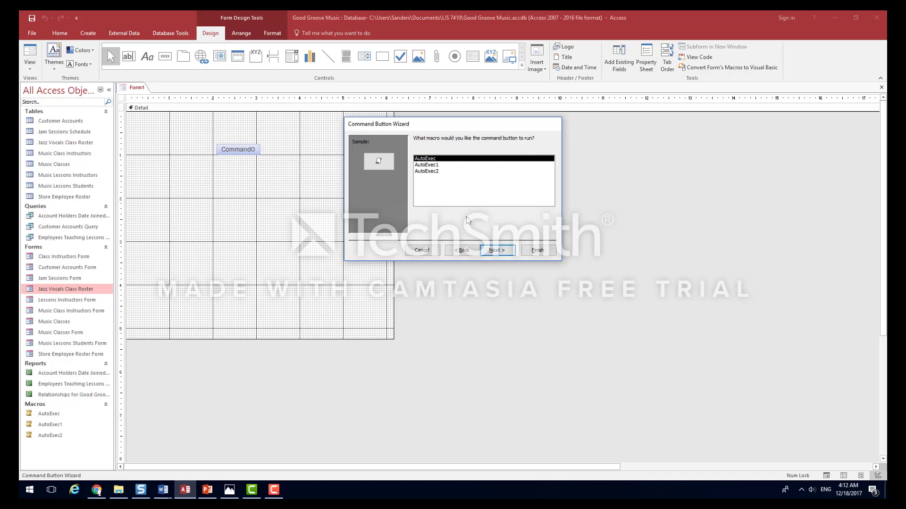
click(501, 255)
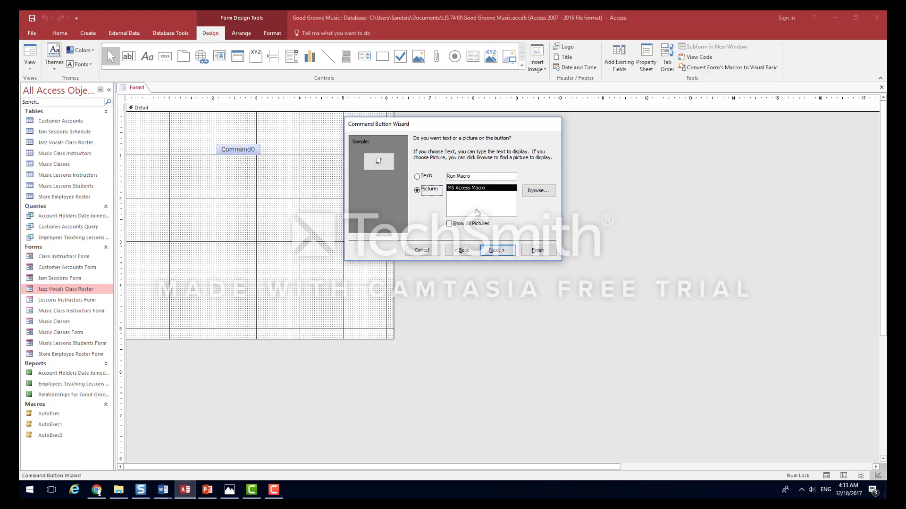
- Show the text Run Macro on the button, name it Customer_Accounts and finish the wizard
click(417, 177)
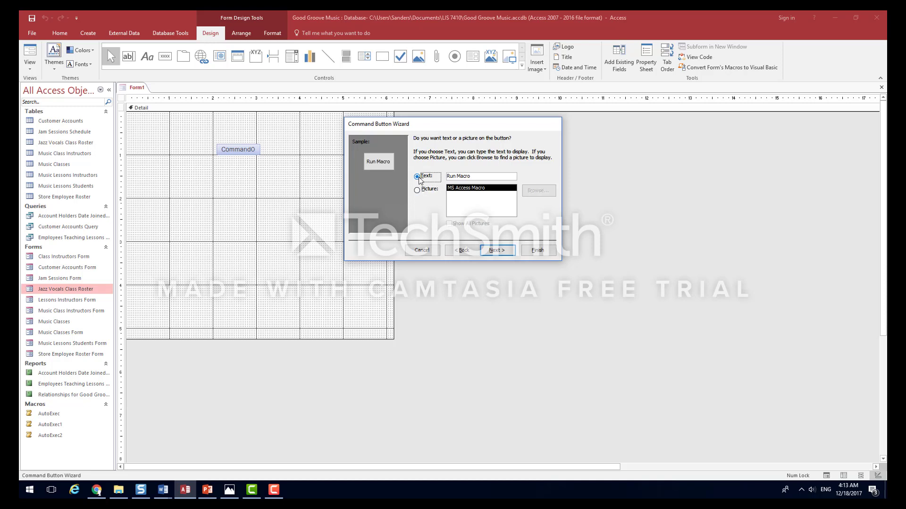
click(500, 248)
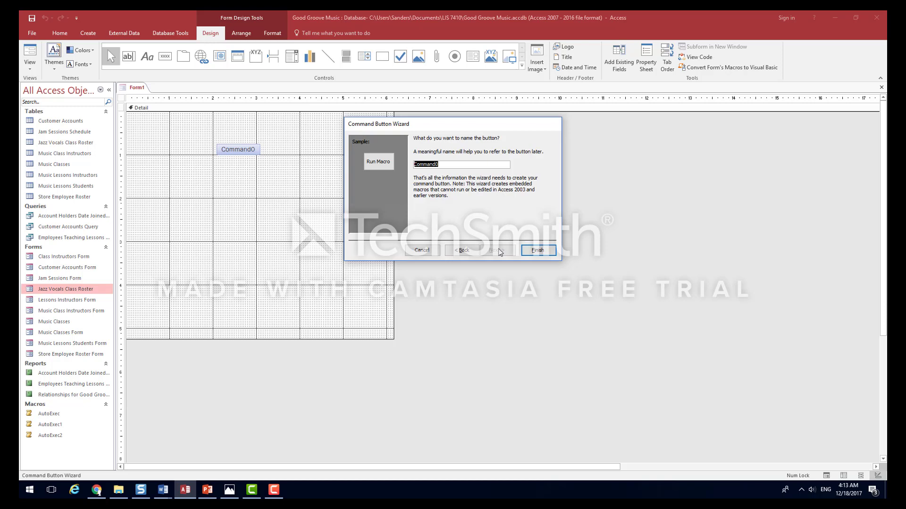
click(456, 164)
key(BackSpace)
key(BackSpace)
key(BackSpace)
key(BackSpace)
key(BackSpace)
key(BackSpace)
key(BackSpace)
text(ustomer_Accounts)
click(527, 250)
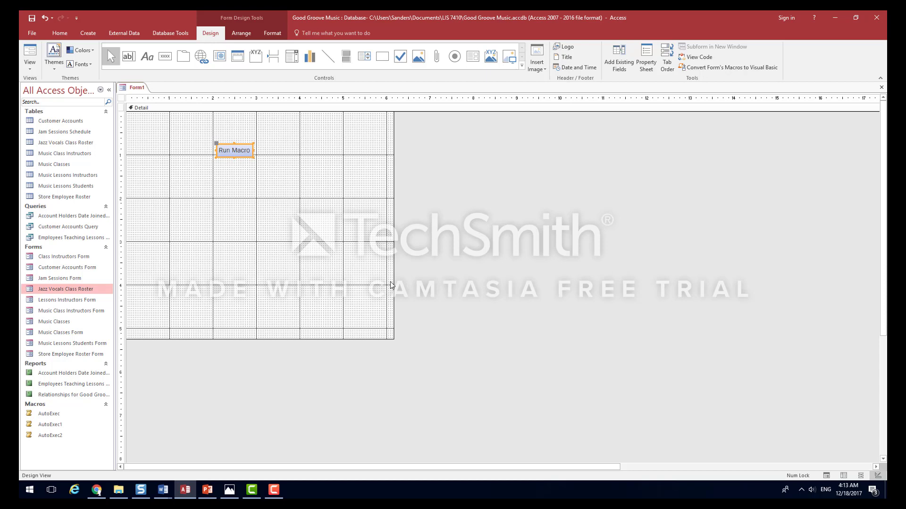
- Save the form as Forms List and close it
click(31, 18)
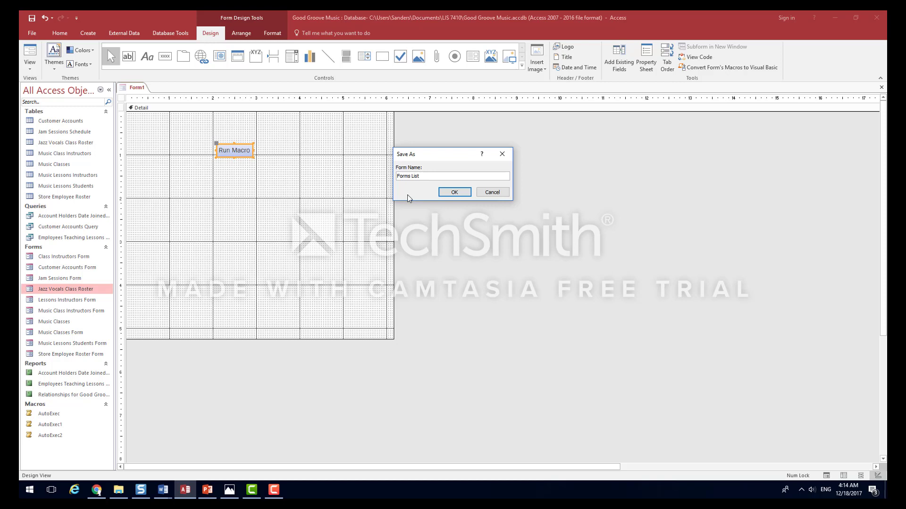
click(455, 192)
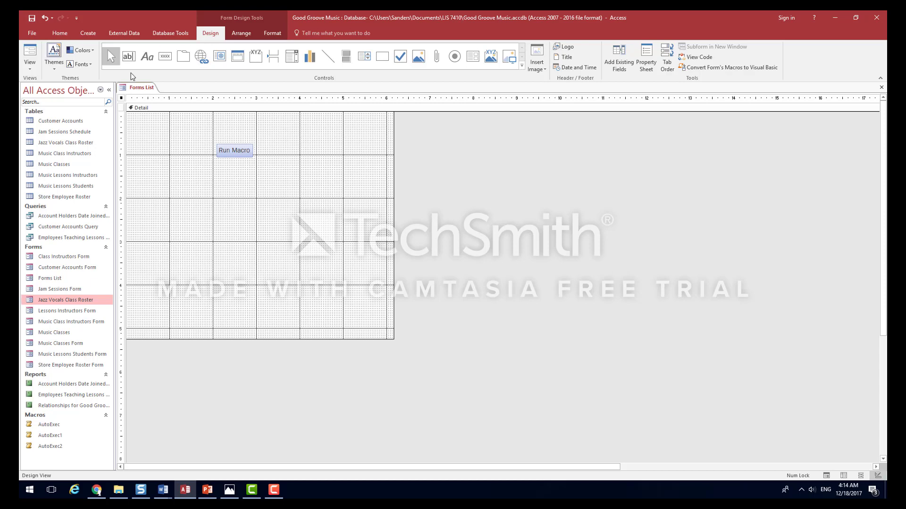
click(881, 87)
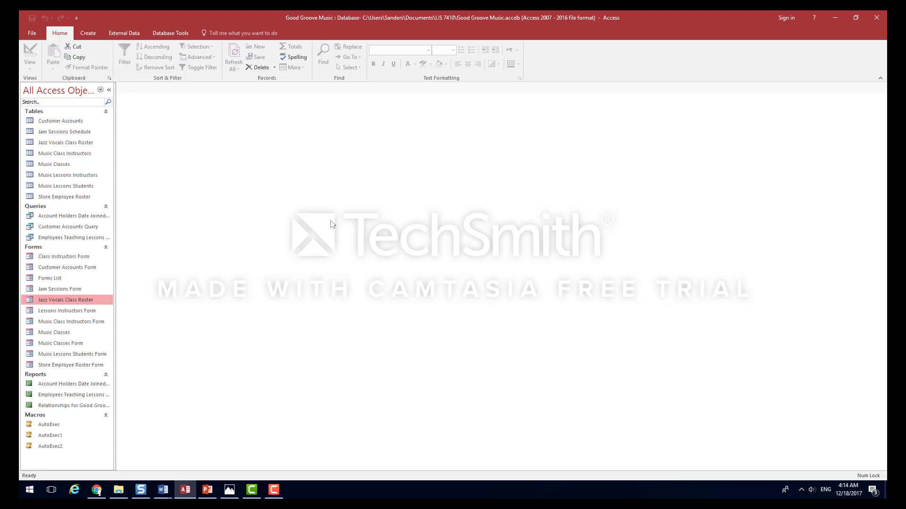
- Create another blank form in Design view and place an option group in the Detail section, just past 2 on the horizontal ruler
click(91, 35)
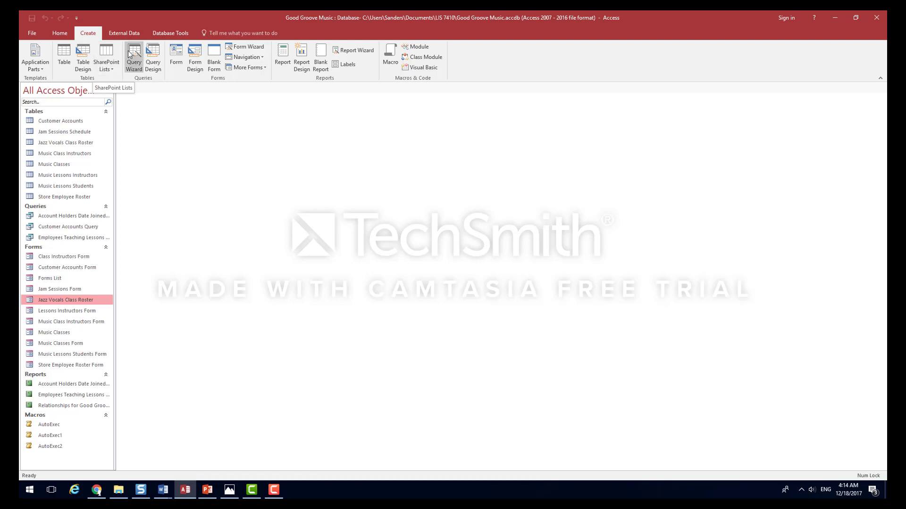
click(192, 67)
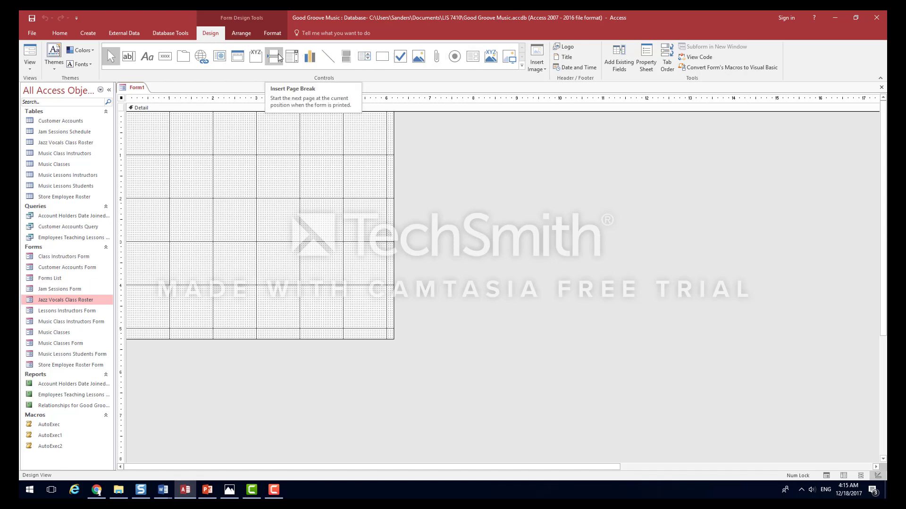
click(253, 60)
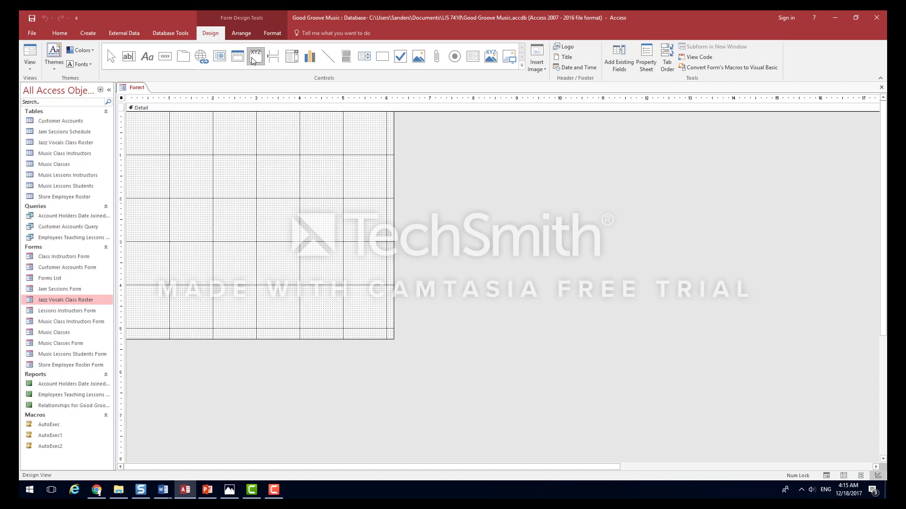
click(253, 60)
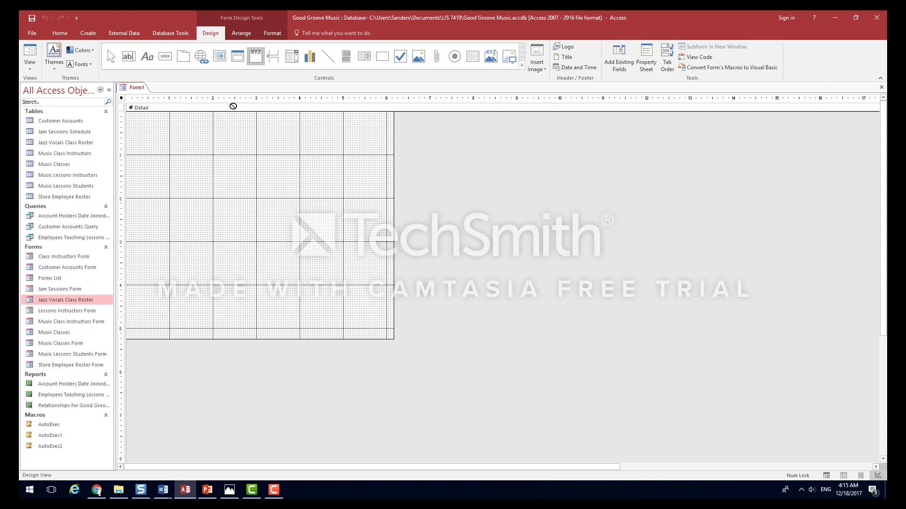
click(217, 145)
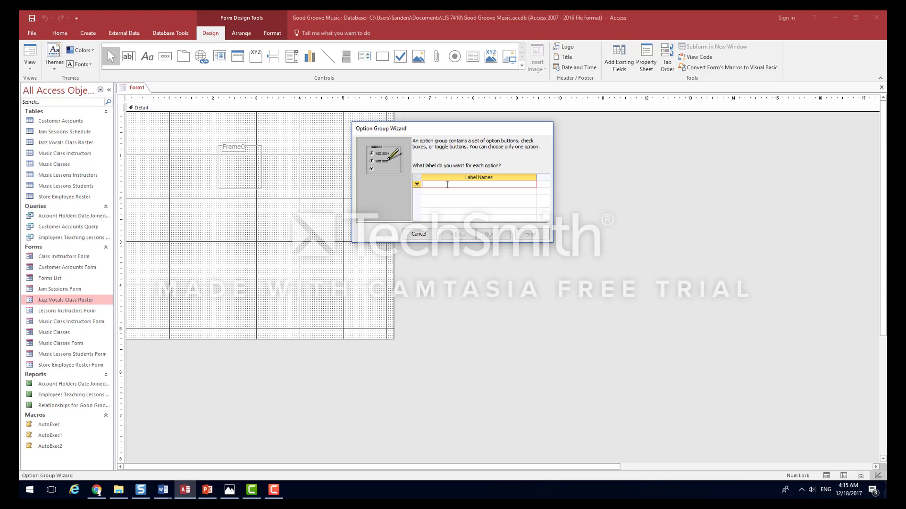
- Enter the first option label as "Preview Employees Teaching Lessons & Jam Report"
text(Preview Employees)
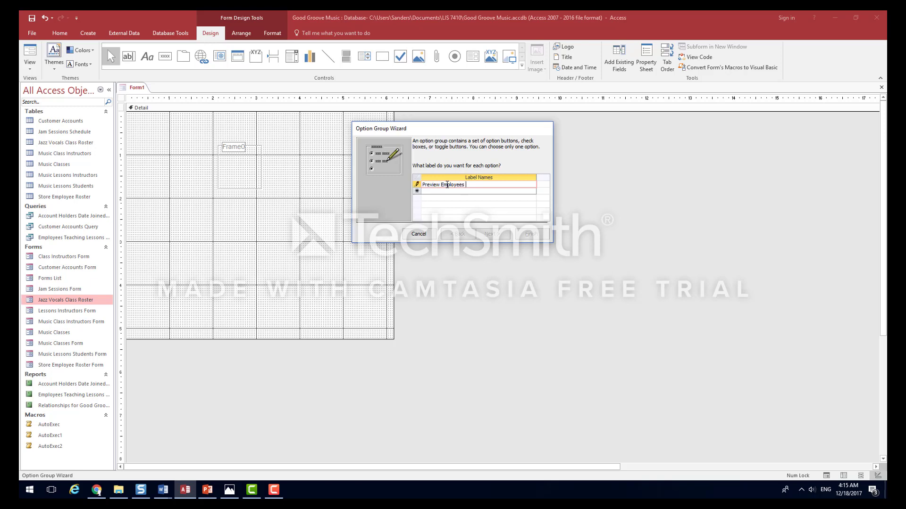
text( TEaching)
key(BackSpace)
key(BackSpace)
key(BackSpace)
key(BackSpace)
key(BackSpace)
key(BackSpace)
key(BackSpace)
key(BackSpace)
key(BackSpace)
text(eaching)
text( Lessons )
text(&)
text( Jam Se)
text(ssions)
key(BackSpace)
key(BackSpace)
key(BackSpace)
key(BackSpace)
key(BackSpace)
key(BackSpace)
key(BackSpace)
key(BackSpace)
key(BackSpace)
text(Report)
- Enter the second option label as "Preview Account Holders Date Joined & Less Report"
click(435, 193)
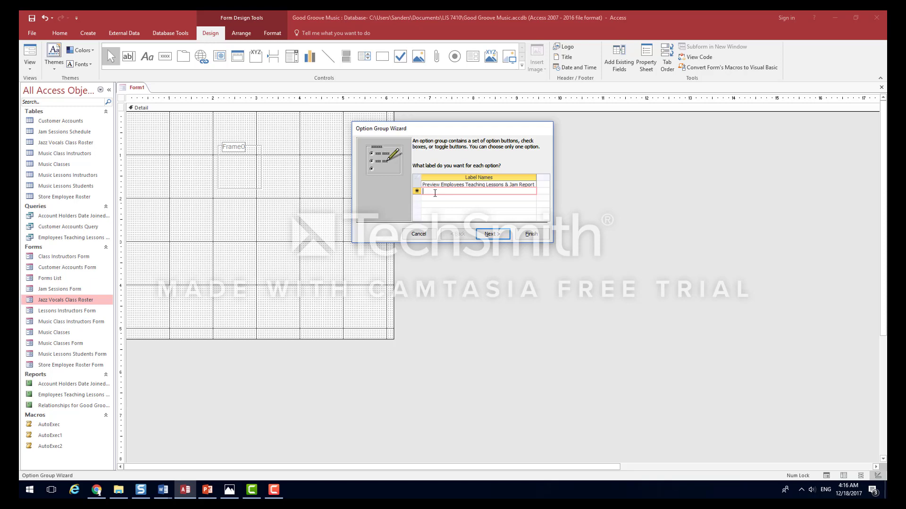
text(Preview Account Holder)
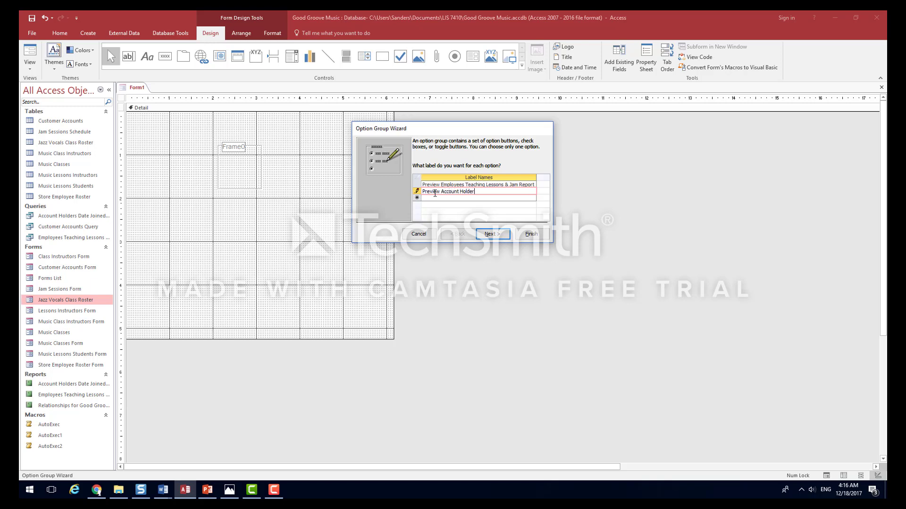
text(s Date)
text( Joined )
text(&)
text( Lessons)
text( Repo)
key(BackSpace)
key(BackSpace)
key(BackSpace)
key(BackSpace)
key(BackSpace)
key(BackSpace)
text(Report)
- Enter the third option label as "Export Employees Teaching Lessons & Jam Report"
click(454, 200)
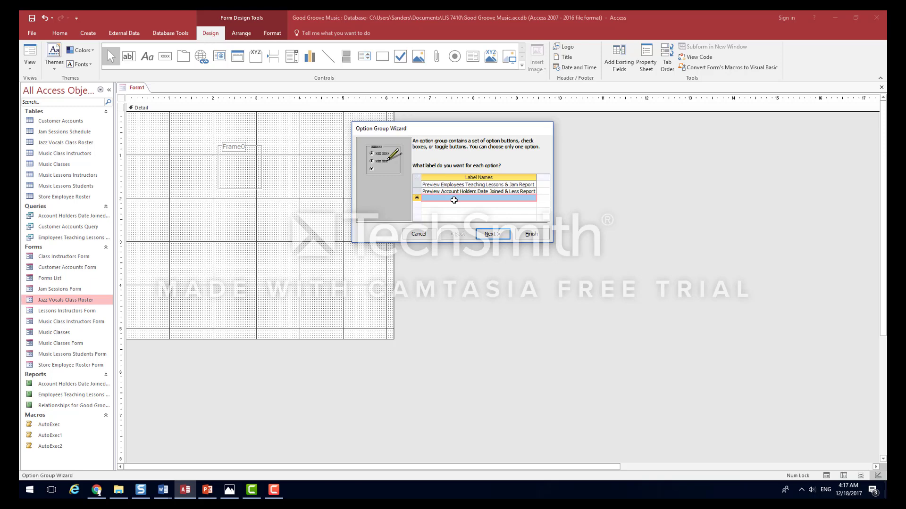
text(Export)
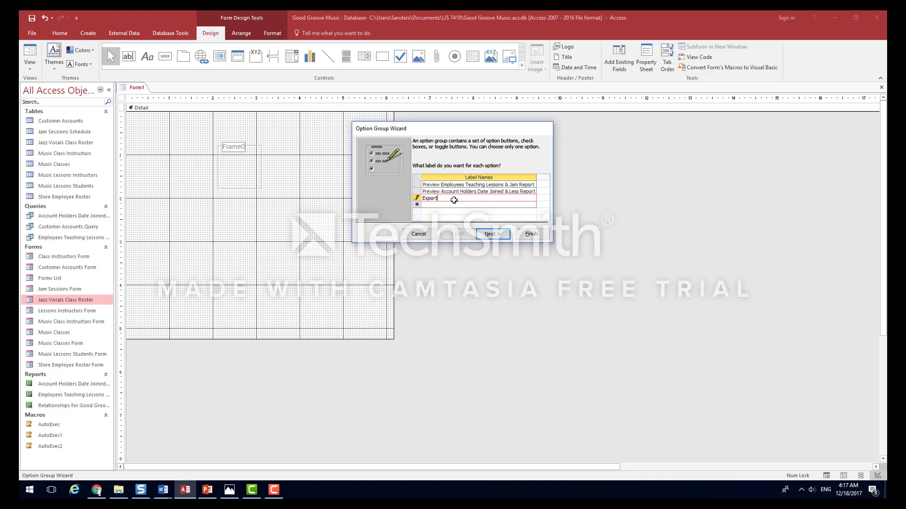
text(Employees Tea)
key(BackSpace)
key(BackSpace)
key(BackSpace)
key(BackSpace)
key(BackSpace)
key(BackSpace)
key(BackSpace)
key(BackSpace)
key(BackSpace)
key(BackSpace)
key(BackSpace)
key(BackSpace)
key(BackSpace)
text(Employees Tec)
text(ching Lessons & Jam Re)
- Enter the fourth option label as "Export Account Holders Date Joined & Less Report" and continue to the default choice settings
click(453, 205)
text(Export )
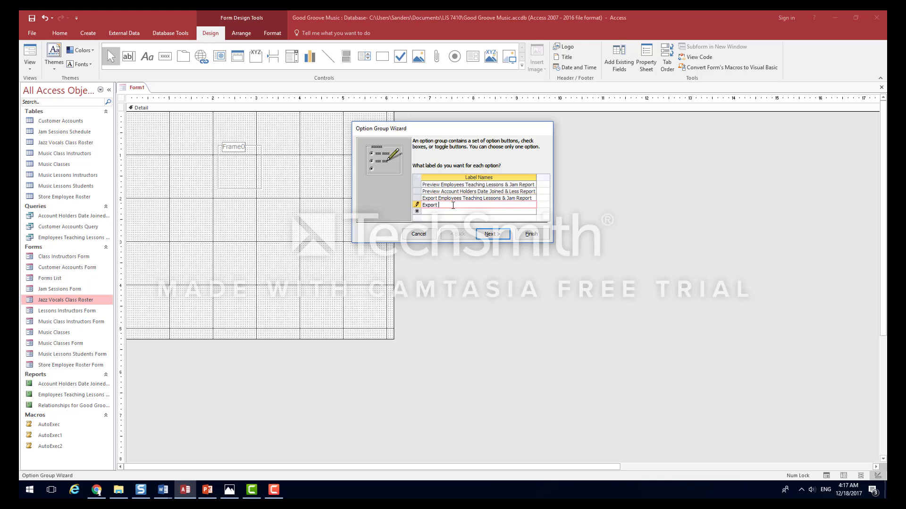
text(Account Holders Date Joined & Less Report)
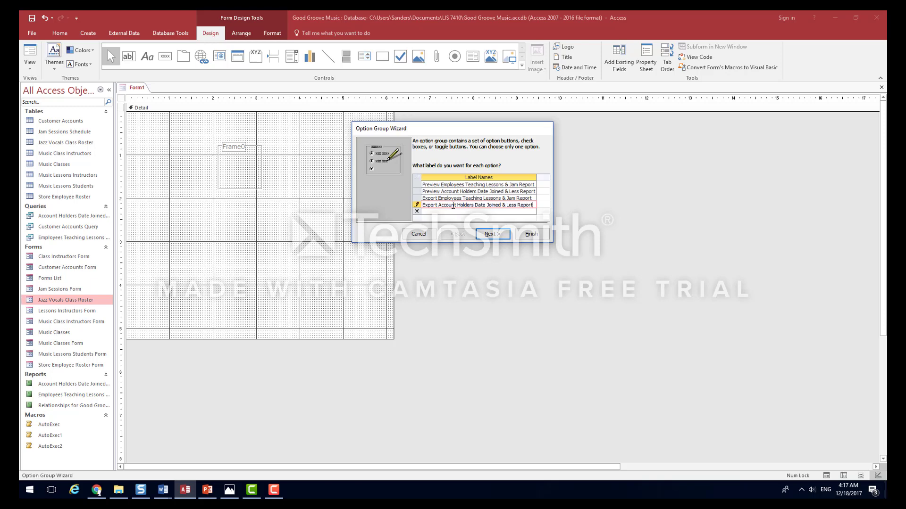
click(504, 237)
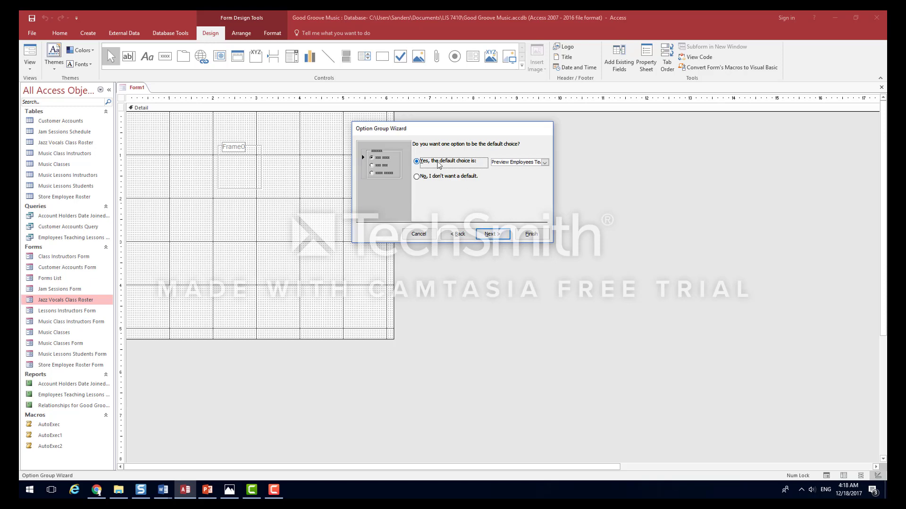
- Choose no default option for the group and accept the values 1 to 4 for the four options
click(417, 177)
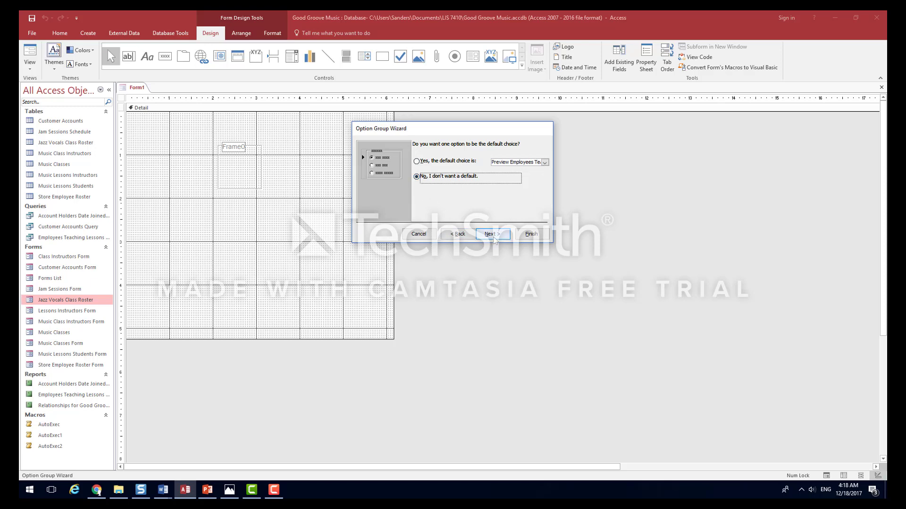
click(493, 239)
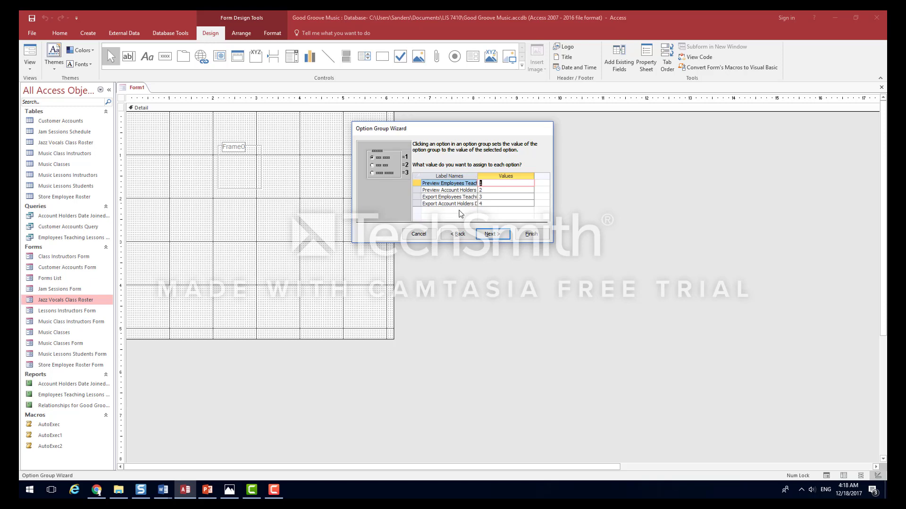
click(495, 235)
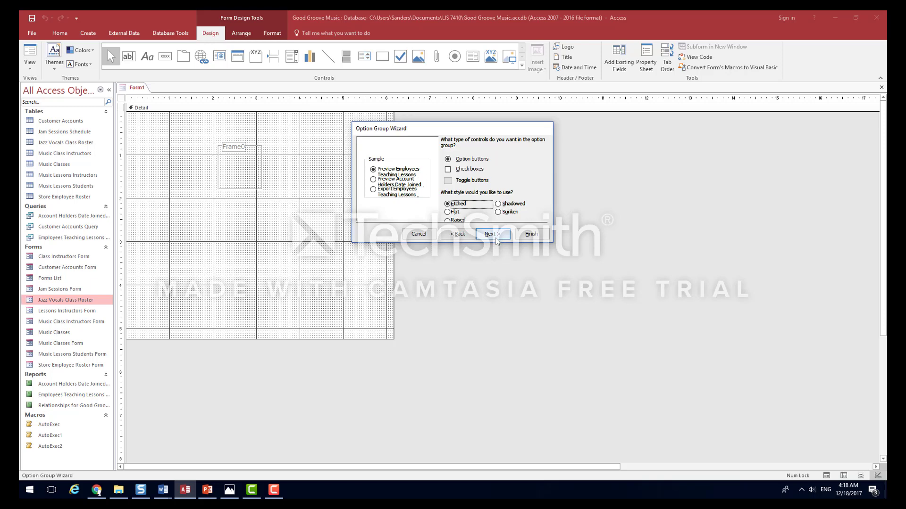
- Give the option group the Shadowed style with option buttons, caption it "Report Actions" and finish the wizard
click(500, 205)
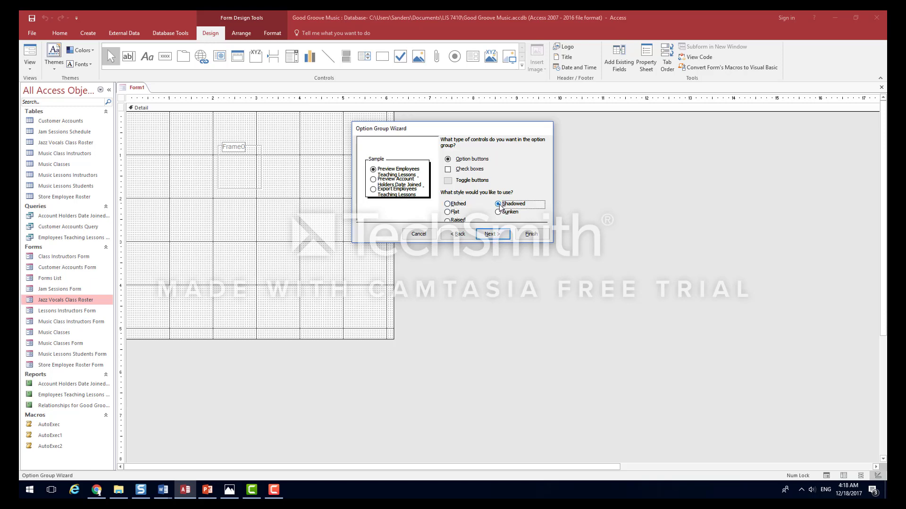
click(493, 235)
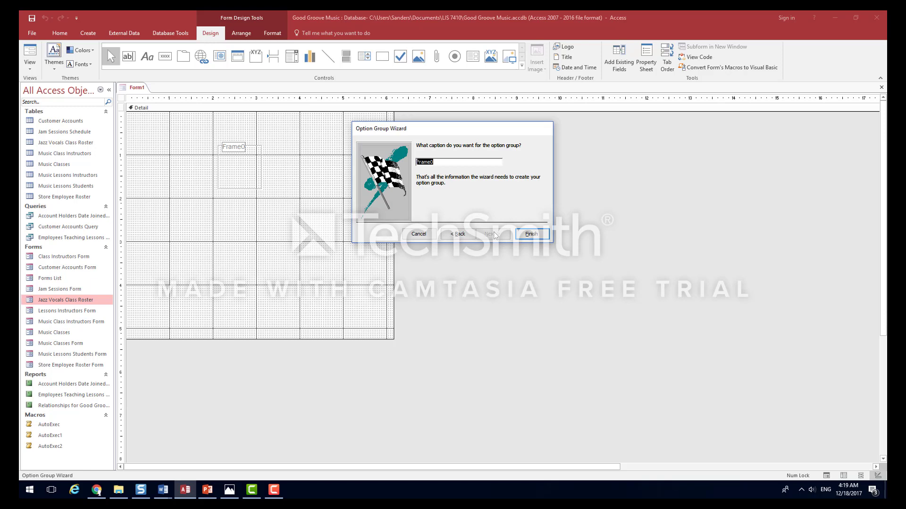
text(Report Actions)
click(531, 234)
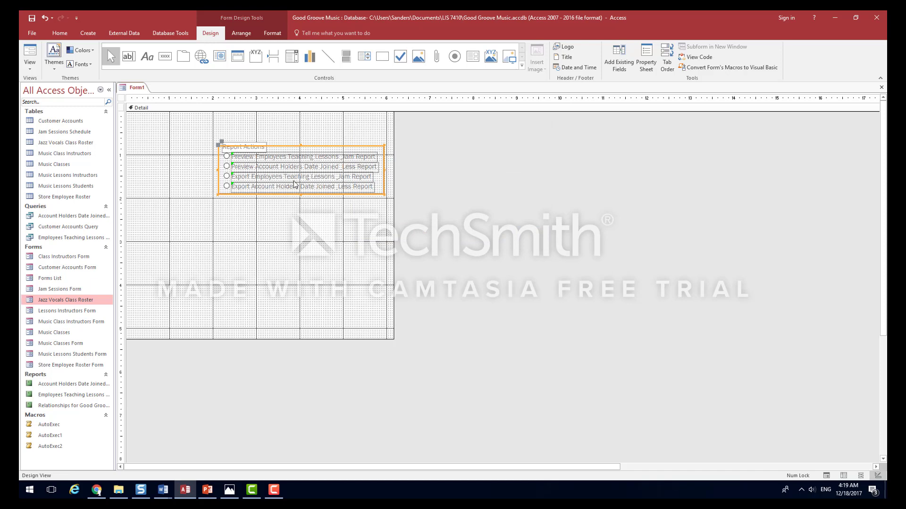
- Save the form as Reports List
click(32, 18)
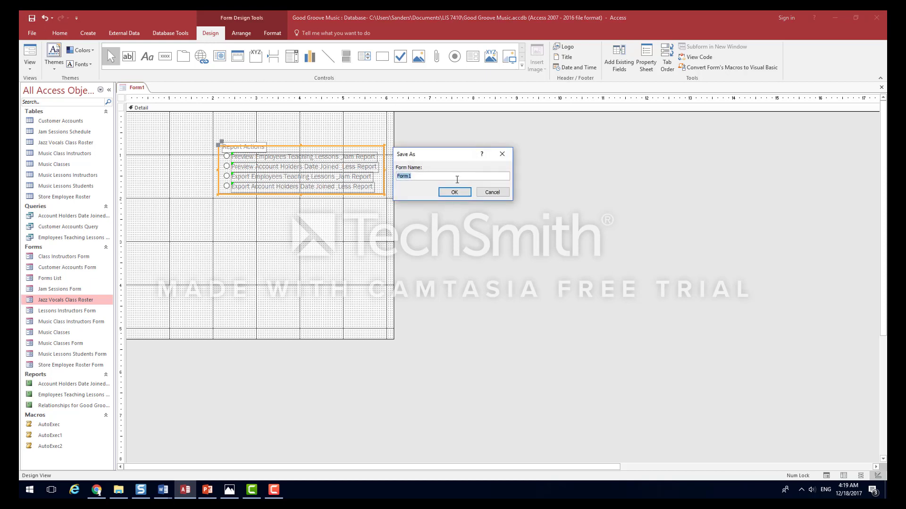
text(Reports List)
click(454, 192)
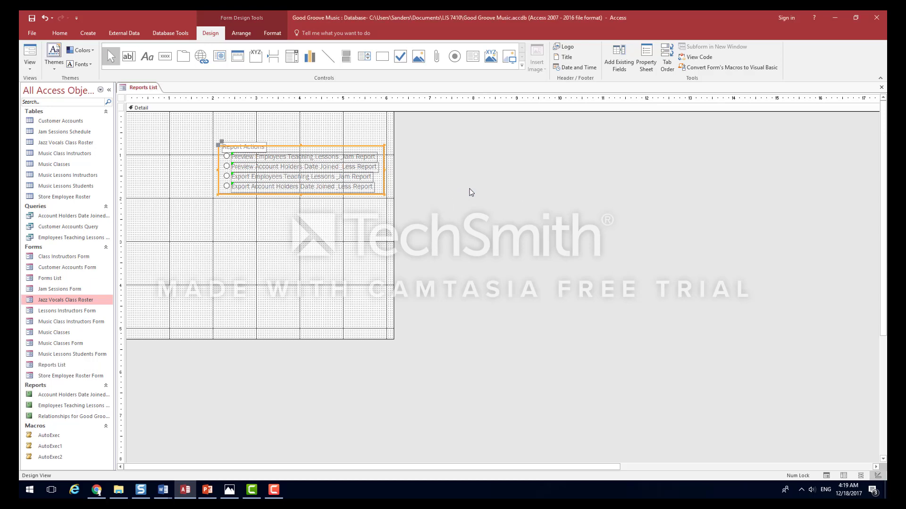
- Close the Reports List form, open the Music Classes table and create a datasheet form from it
click(881, 88)
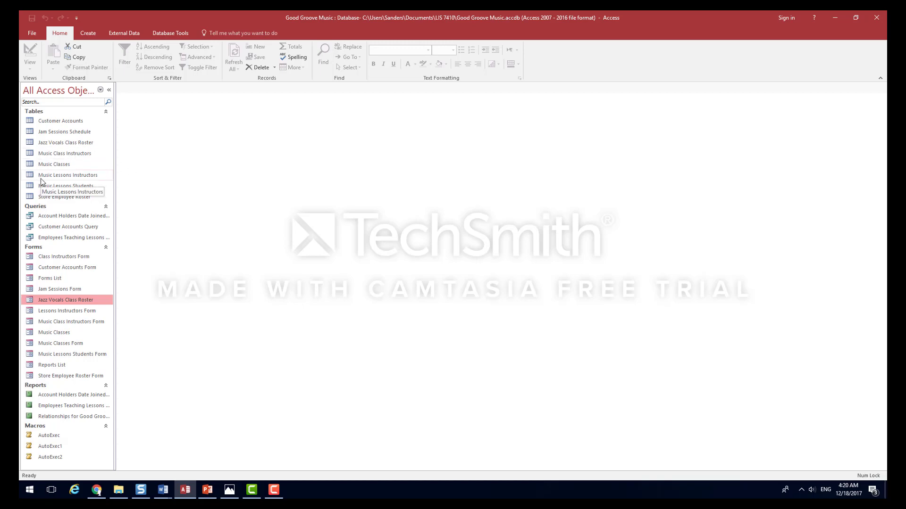
double_click(58, 168)
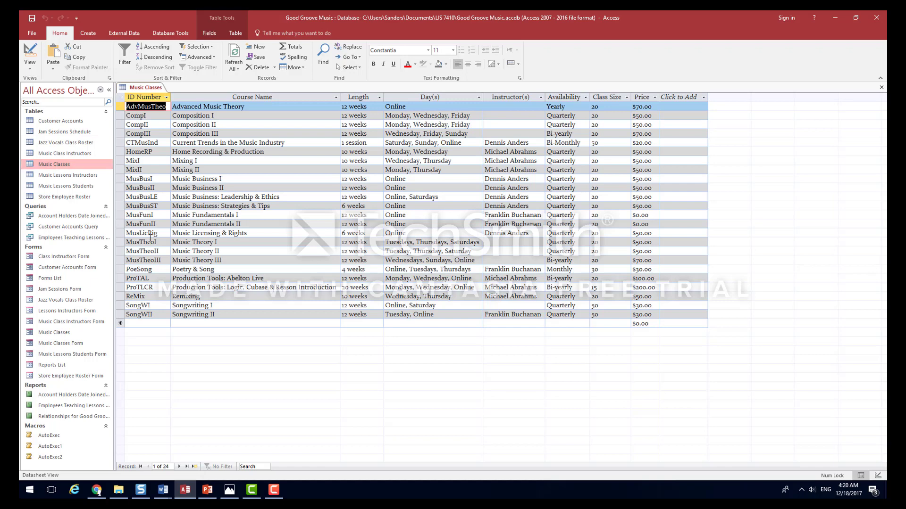
click(92, 35)
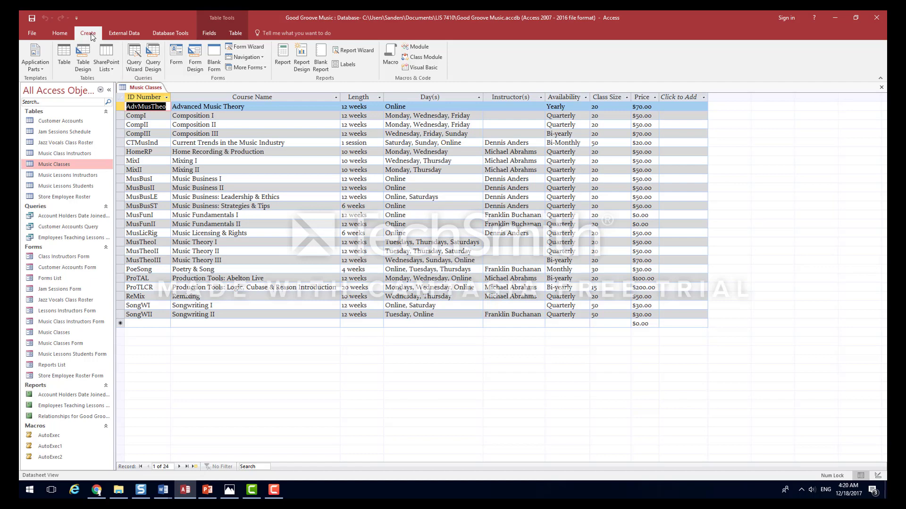
click(264, 71)
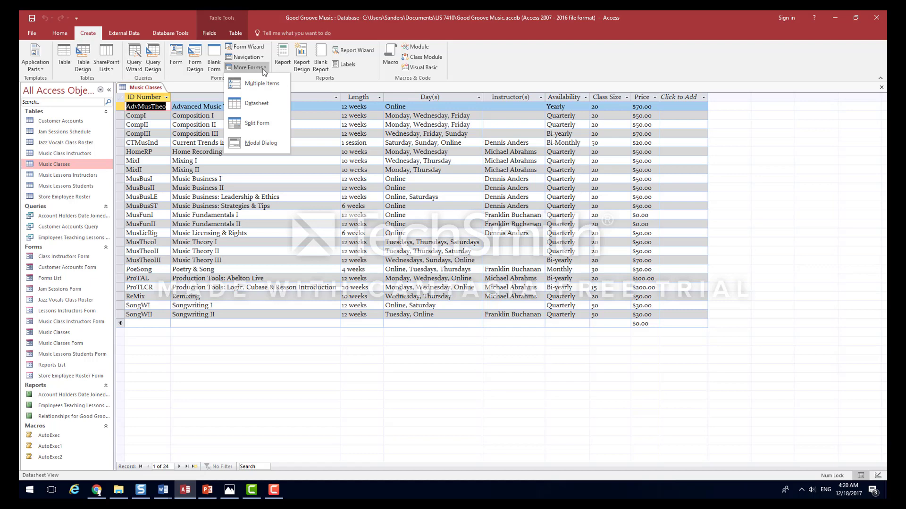
click(257, 103)
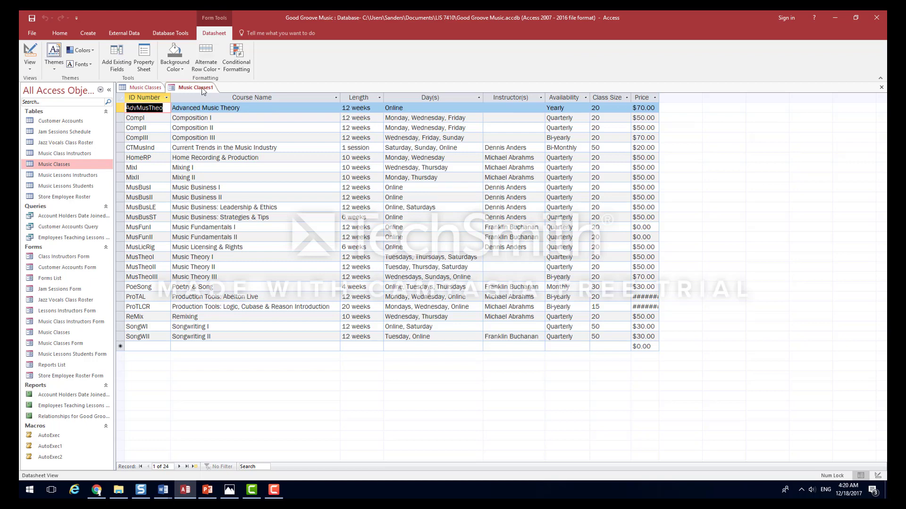
- Save the datasheet form as Music Classes, replacing the existing form of that name, and close the form and its table
click(35, 22)
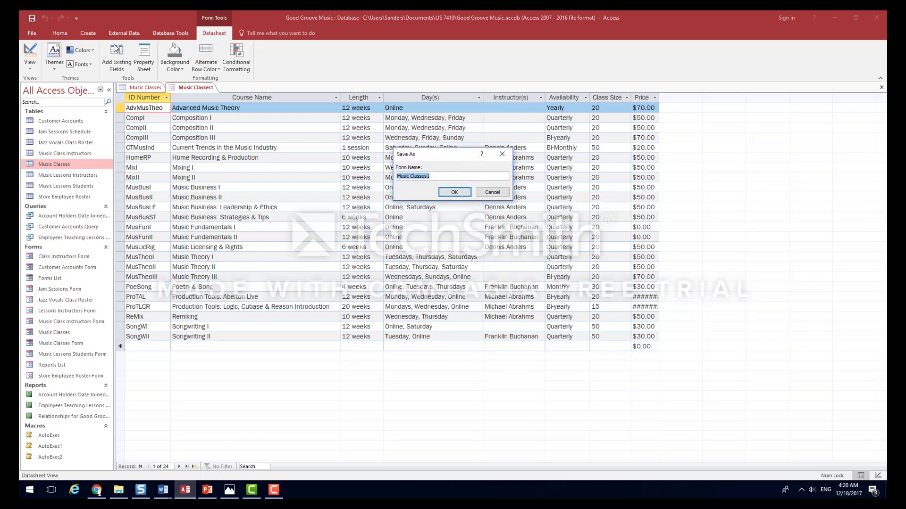
click(436, 176)
click(467, 192)
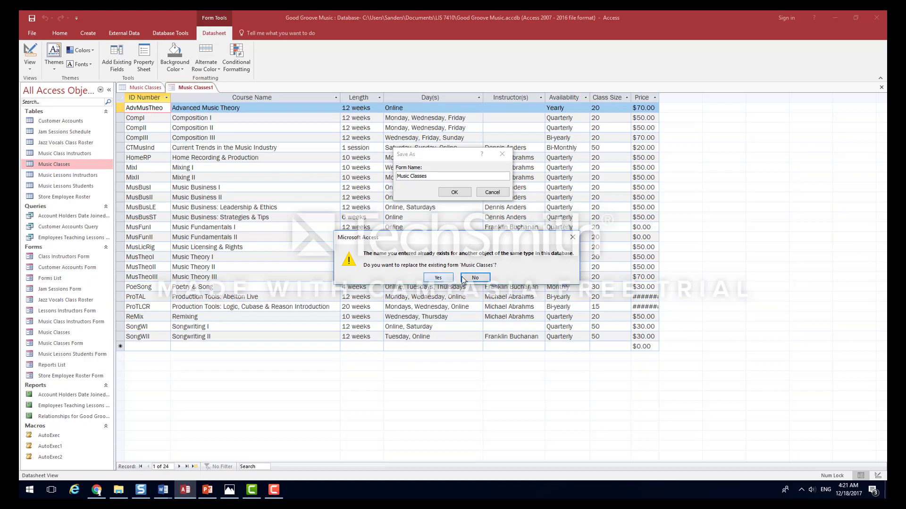
click(440, 277)
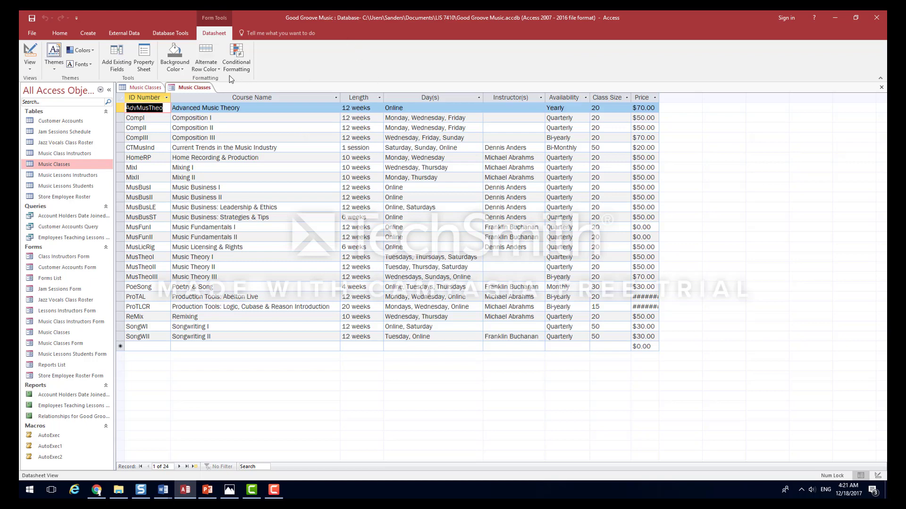
click(881, 88)
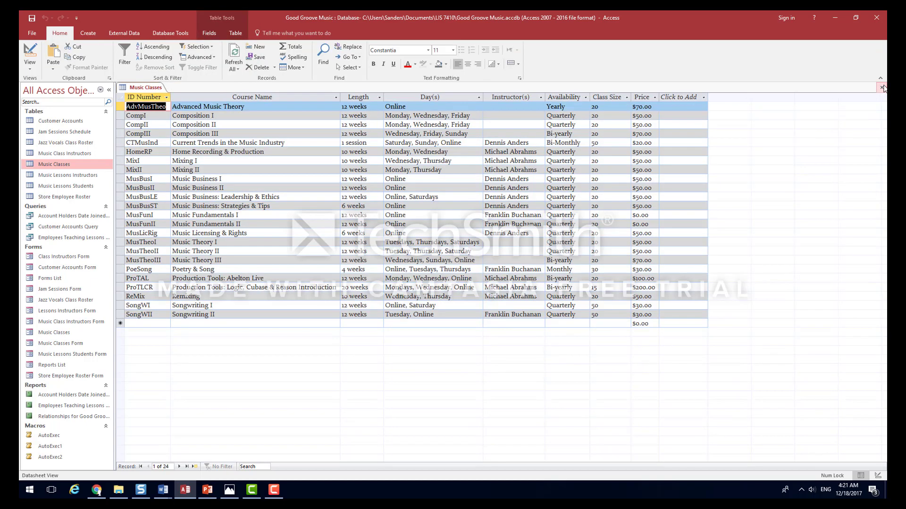
click(882, 88)
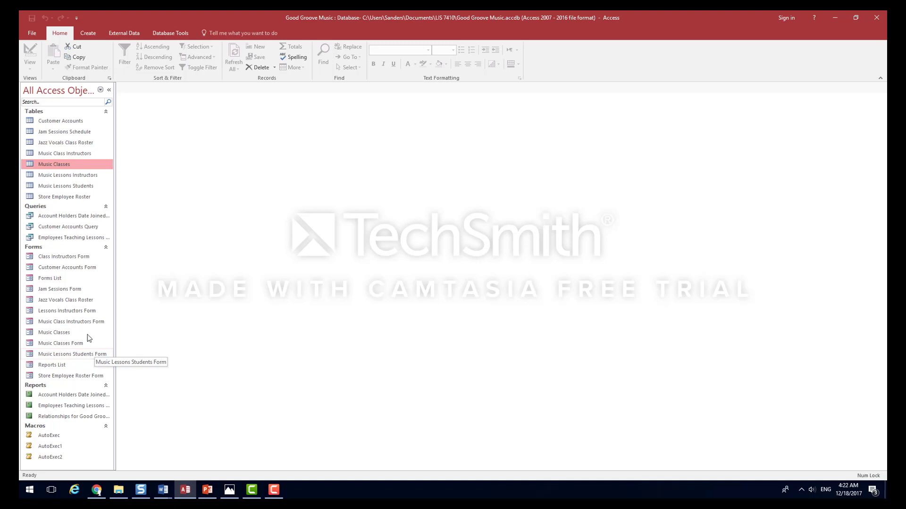
- Create a navigation form with horizontal tabs and save it as Main Menu
click(91, 34)
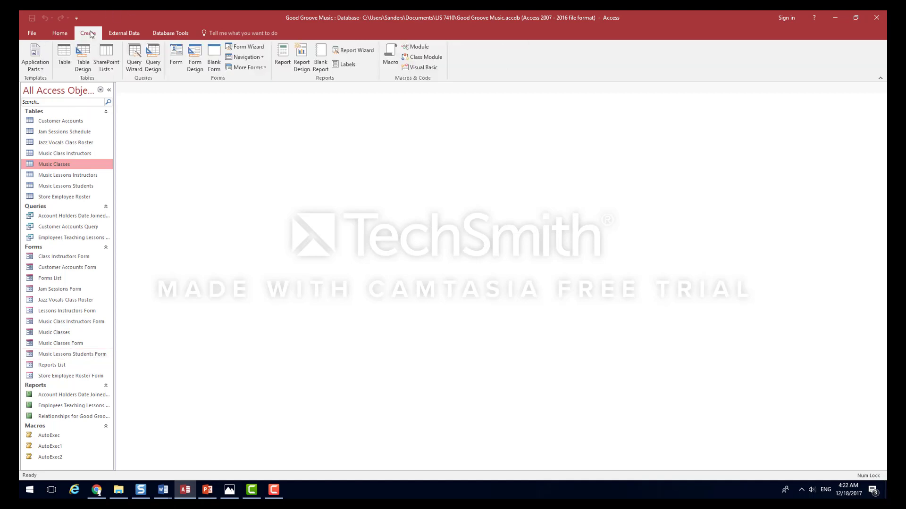
click(254, 61)
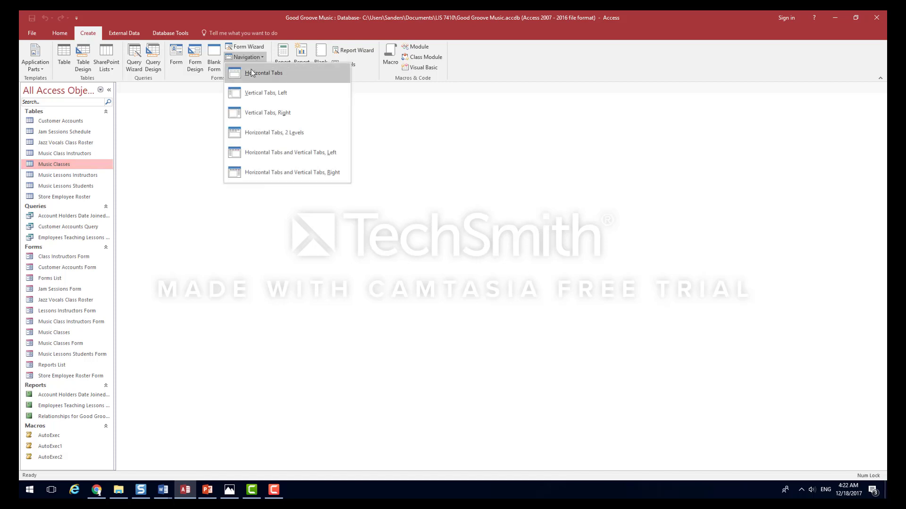
click(251, 72)
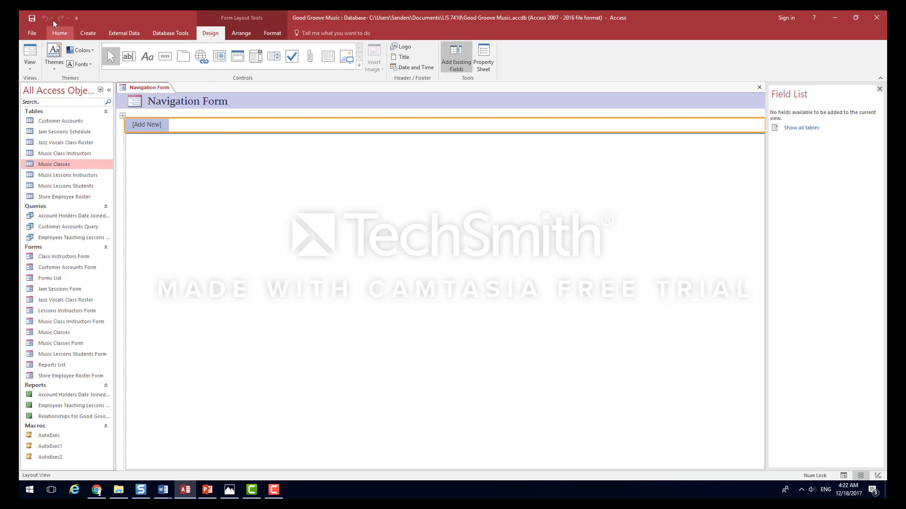
click(31, 22)
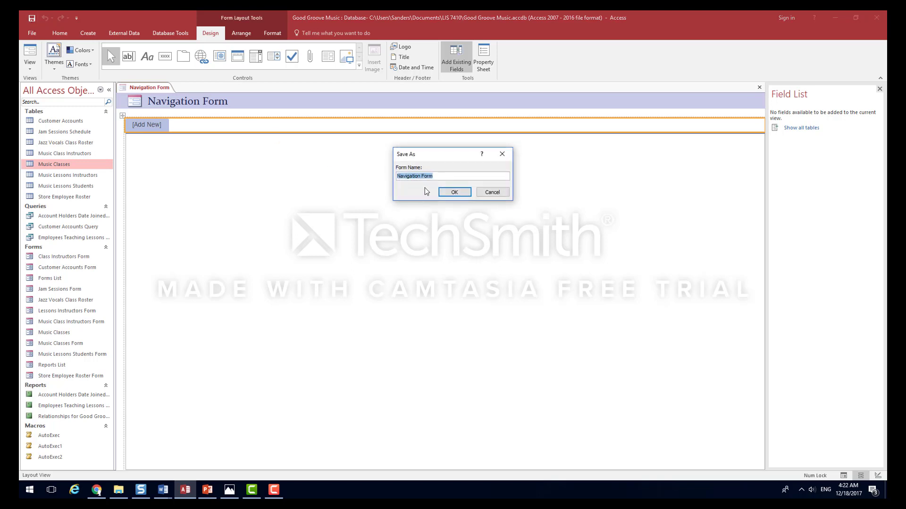
text(Main Menu)
click(465, 194)
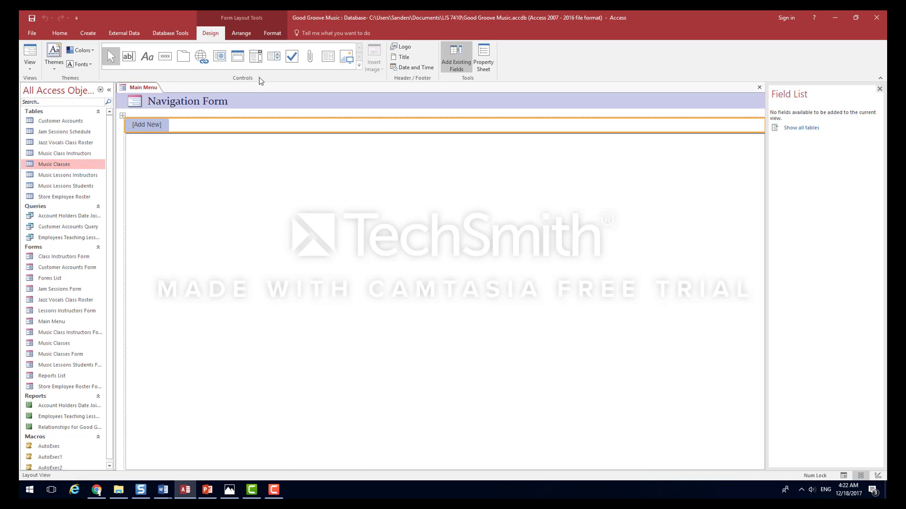
- Change the navigation form's header title to "Good Groove Music"
double_click(182, 102)
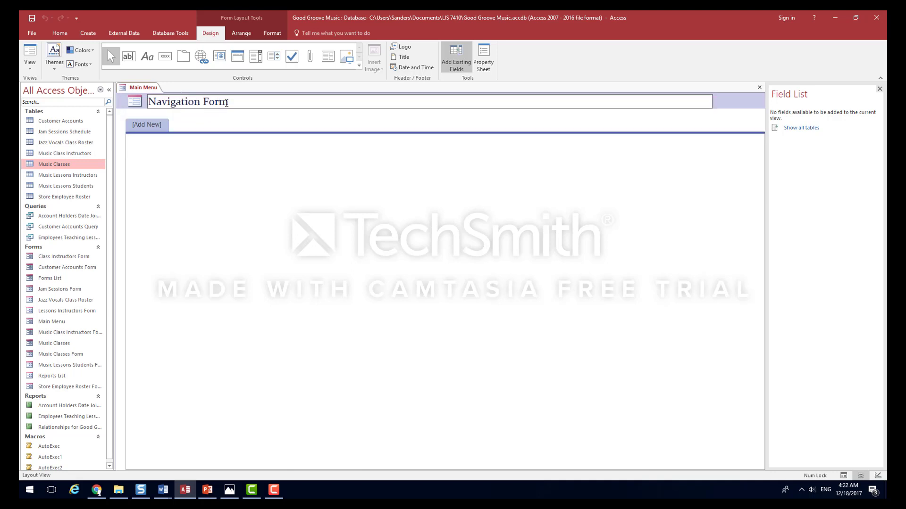
drag(230, 102, 149, 102)
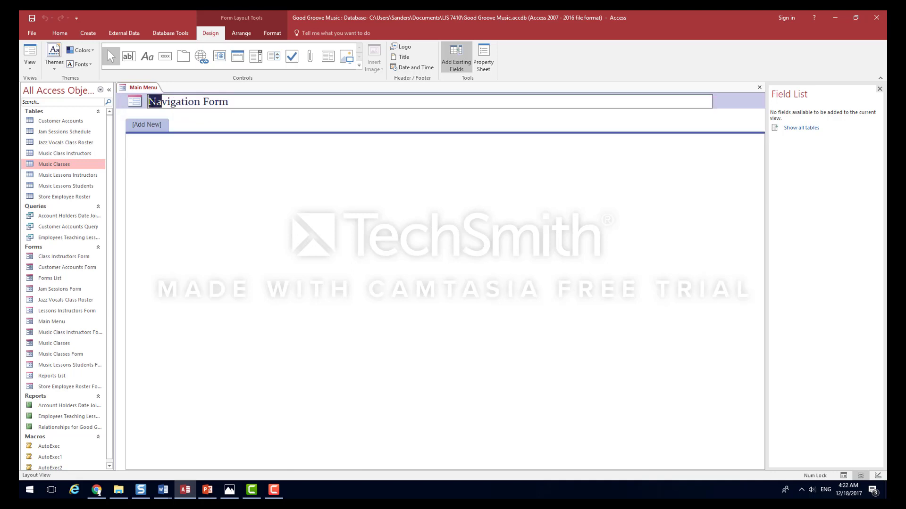
click(235, 103)
key(BackSpace)
key(BackSpace)
key(BackSpace)
key(BackSpace)
key(BackSpace)
key(BackSpace)
key(BackSpace)
key(BackSpace)
key(BackSpace)
key(BackSpace)
key(BackSpace)
key(BackSpace)
key(BackSpace)
key(BackSpace)
key(BackSpace)
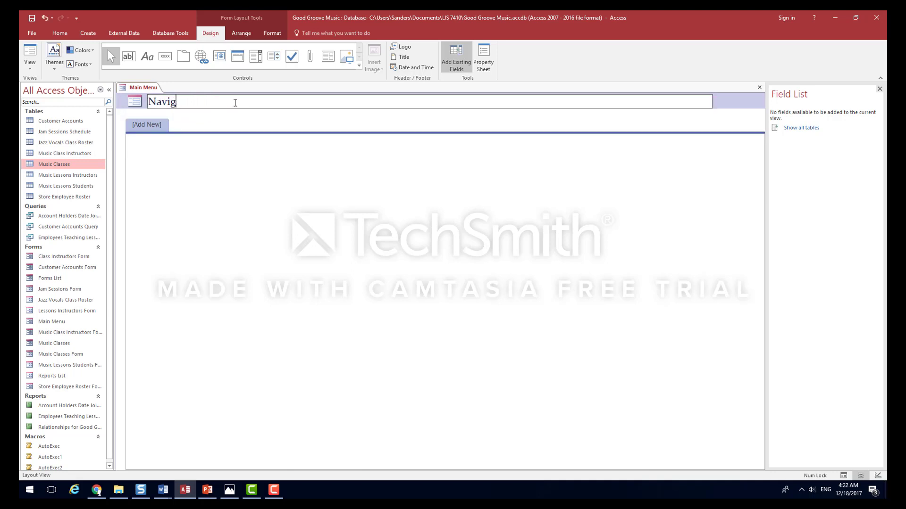
text(Good Groove Music)
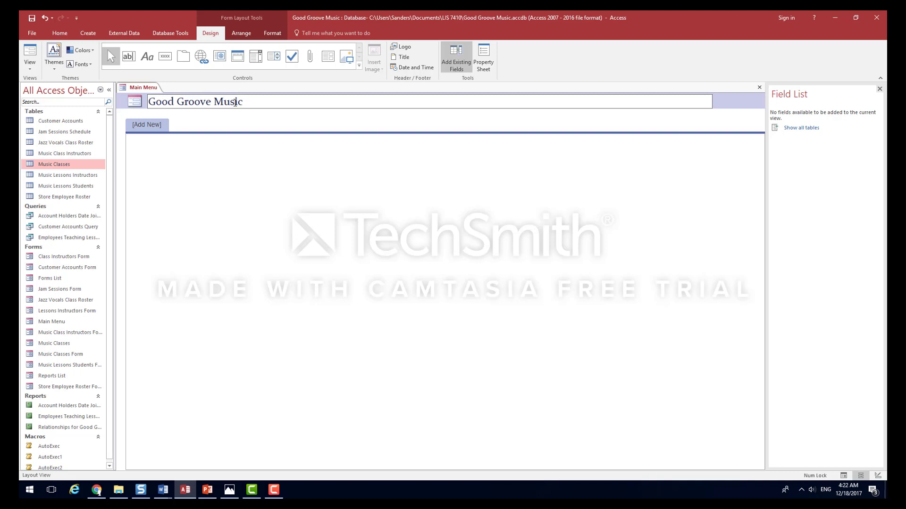
click(239, 160)
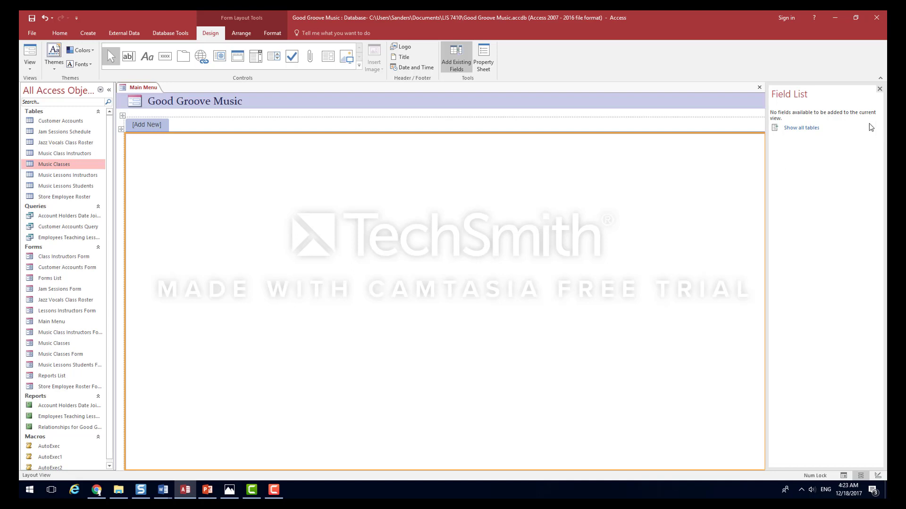
- Close the field list and add the Music Classes, Forms List and Reports List forms as navigation tabs in that order
click(879, 89)
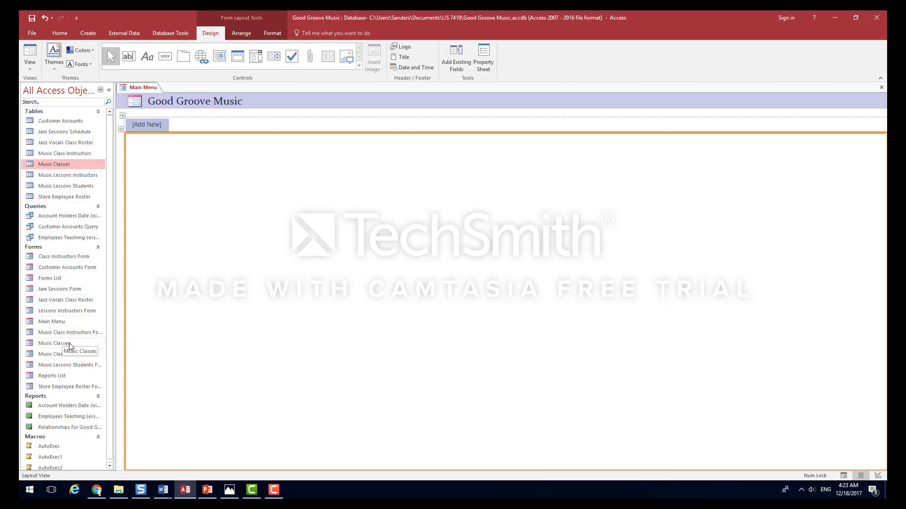
drag(66, 345, 158, 130)
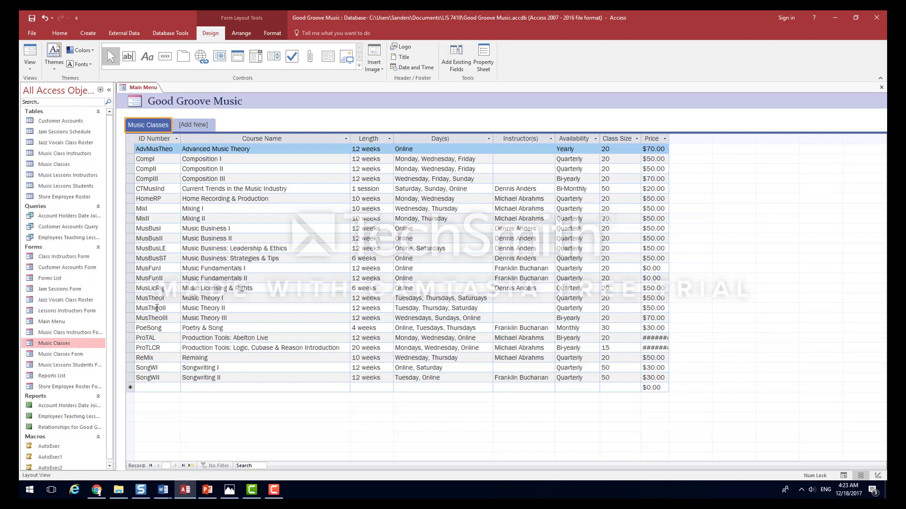
click(52, 278)
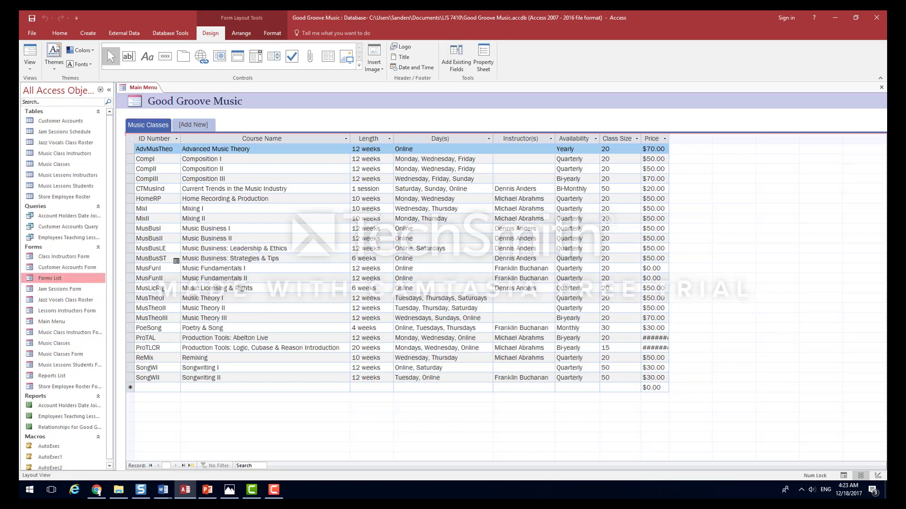
drag(202, 126, 202, 126)
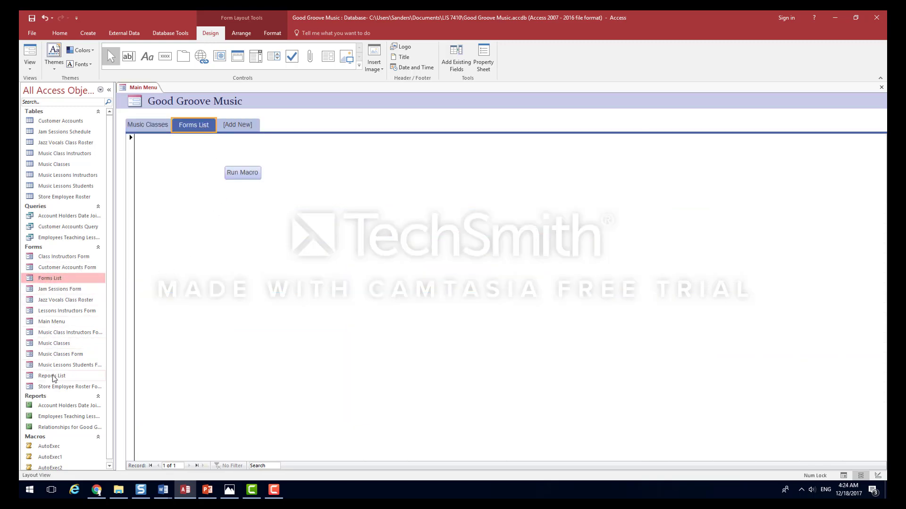
drag(51, 376, 247, 125)
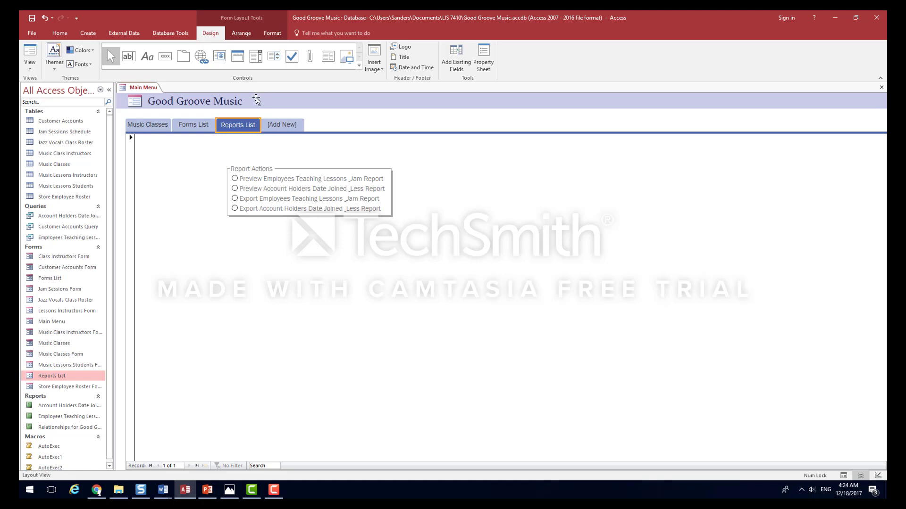
click(195, 125)
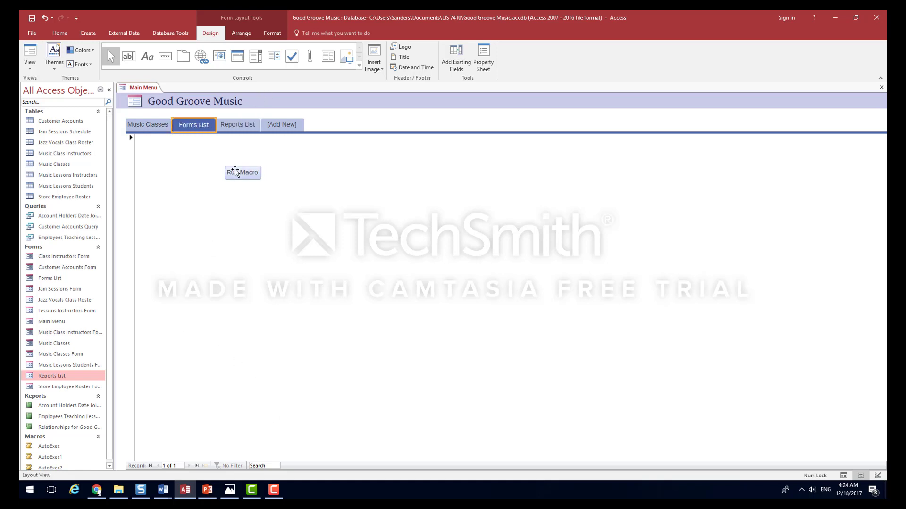
click(232, 124)
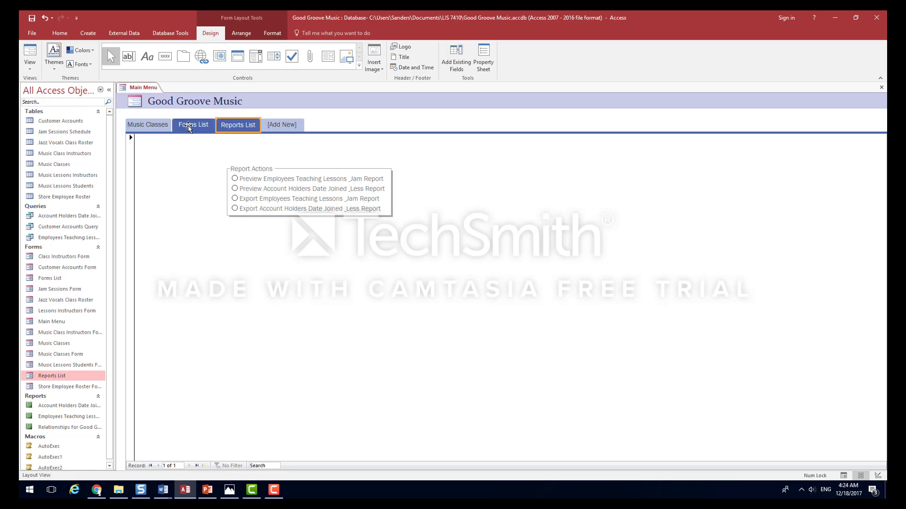
- Rename the Forms List navigation tab as "Forms"
click(193, 126)
right_click(193, 126)
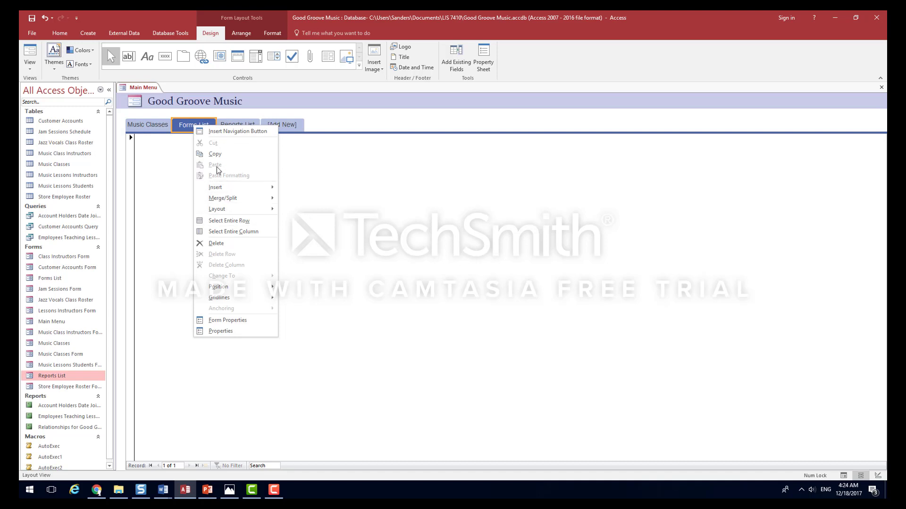
click(193, 124)
click(195, 124)
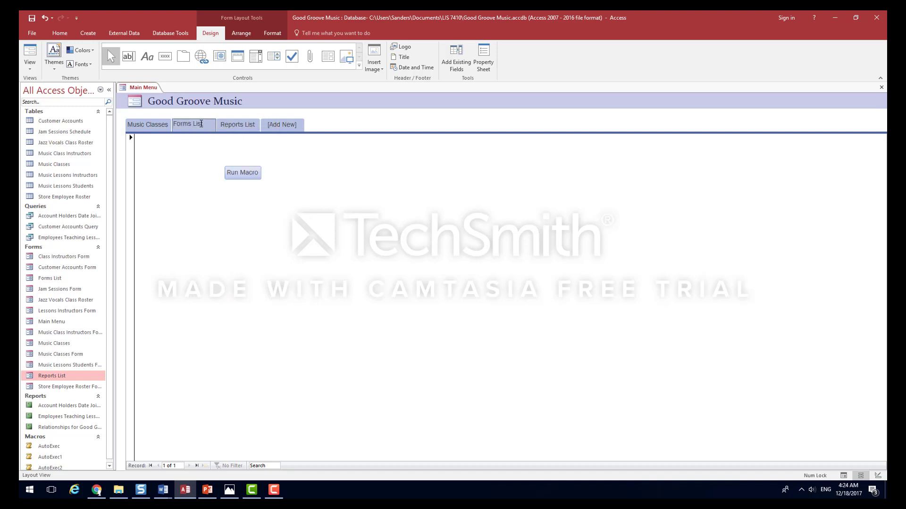
click(203, 124)
key(BackSpace)
key(BackSpace)
key(BackSpace)
key(BackSpace)
key(BackSpace)
- Rename the Reports List navigation tab as "Reports"
click(254, 121)
click(255, 122)
key(BackSpace)
key(BackSpace)
key(BackSpace)
key(BackSpace)
key(BackSpace)
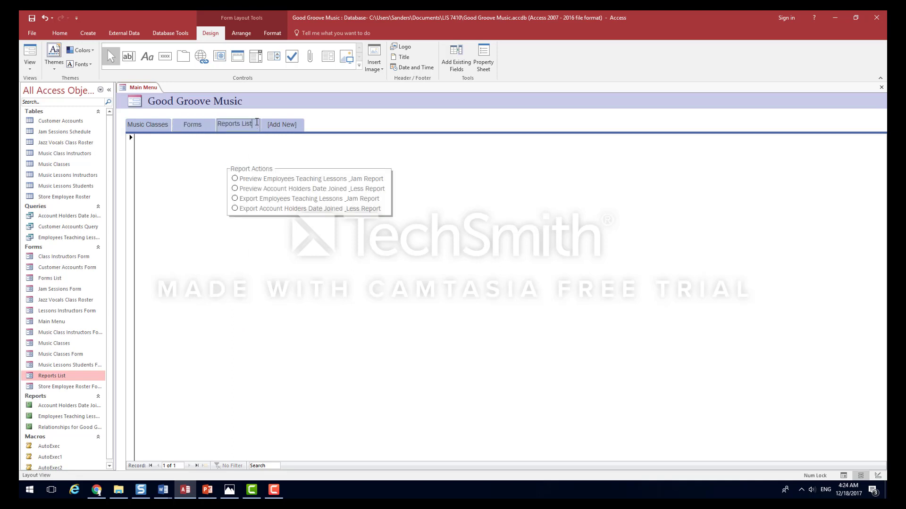
click(296, 151)
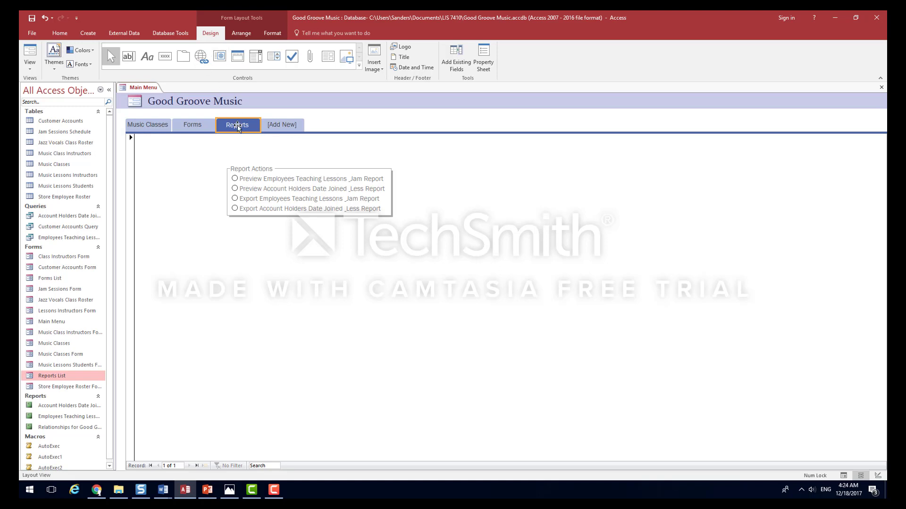
- Reorder the navigation tabs so they run Forms, Music Classes, Reports
drag(194, 125, 260, 126)
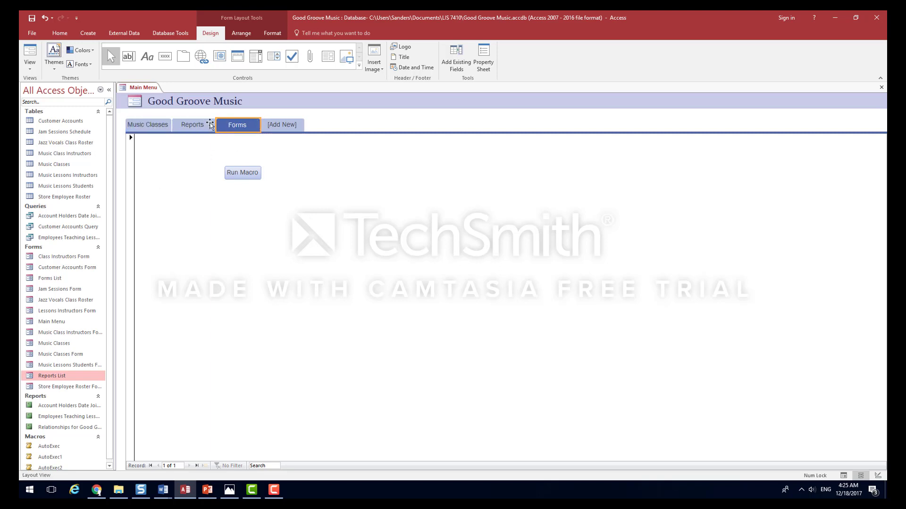
drag(132, 123, 132, 123)
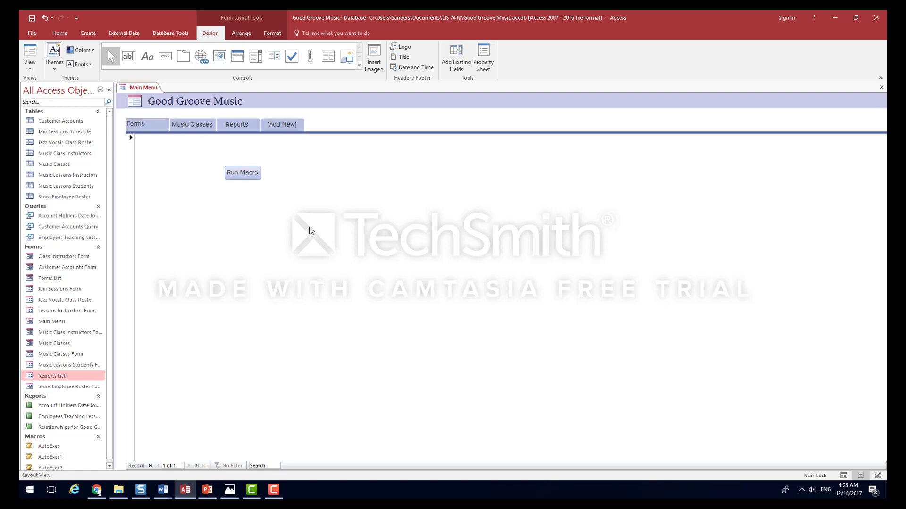
click(239, 128)
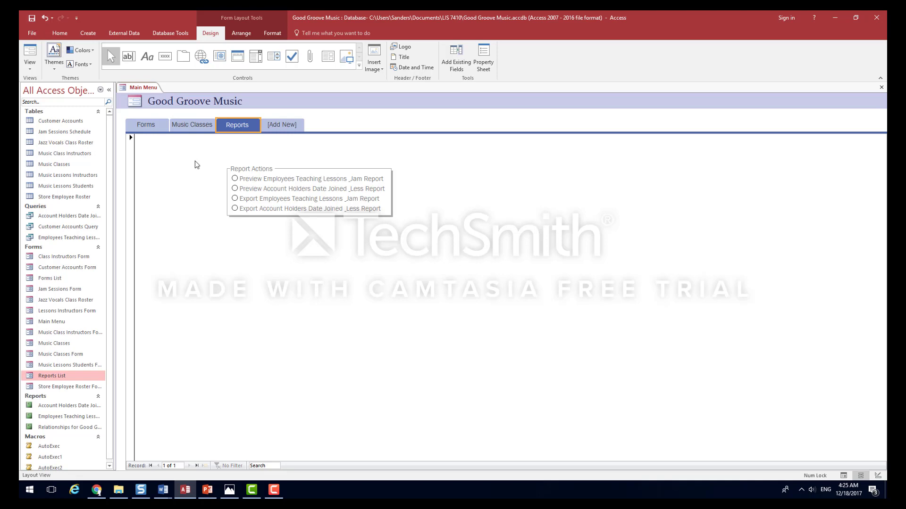
- Close the Main Menu form and reopen it in Form View
click(881, 87)
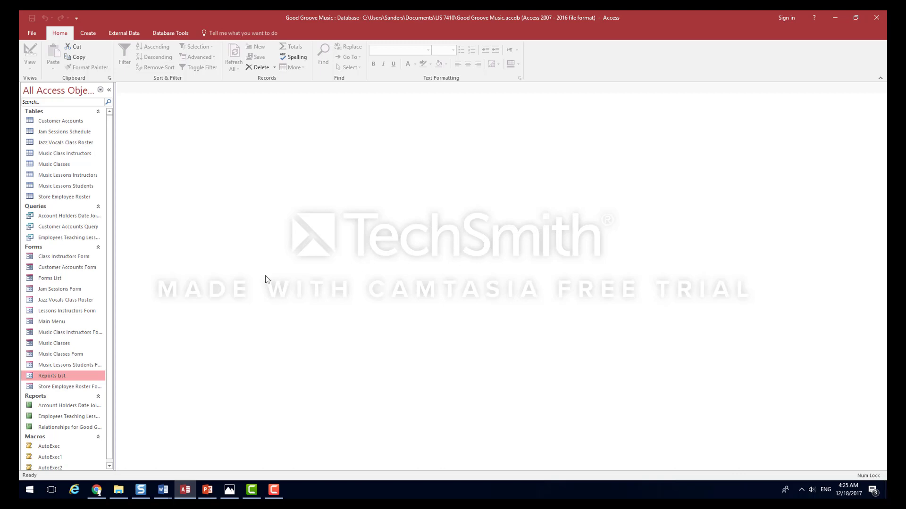
right_click(63, 326)
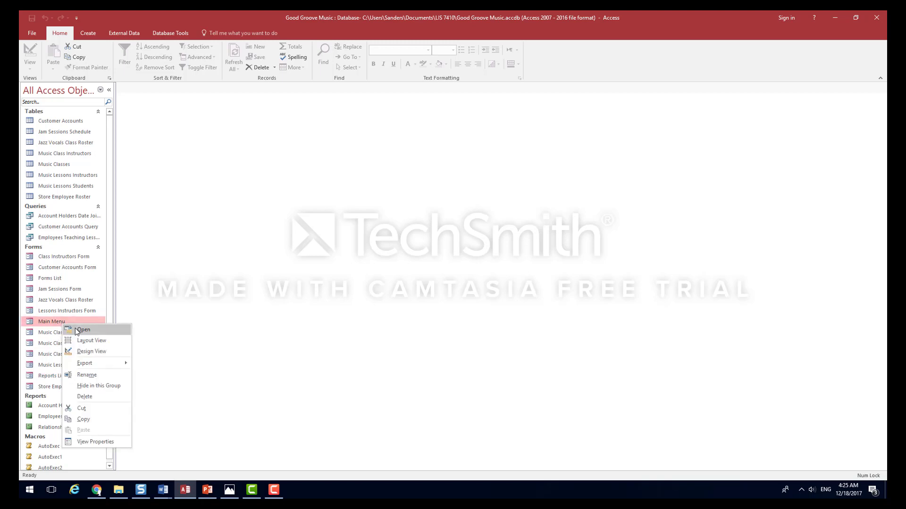
click(78, 330)
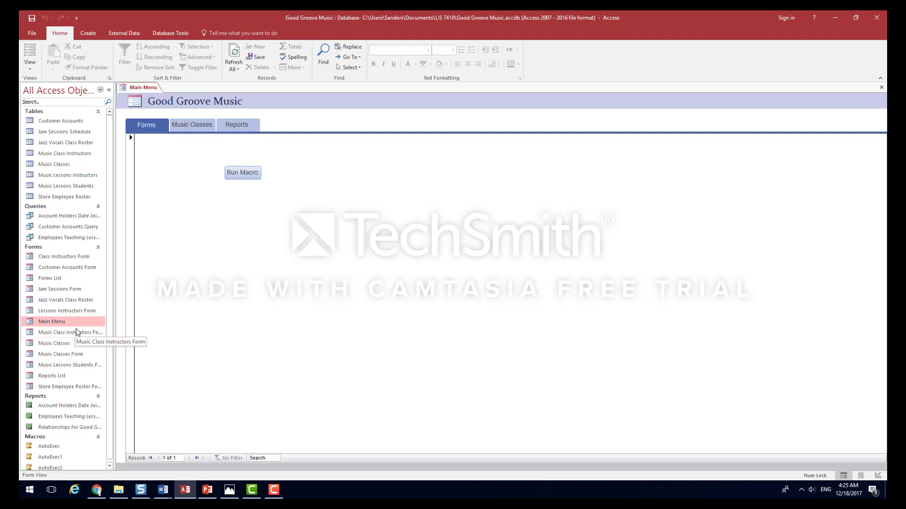